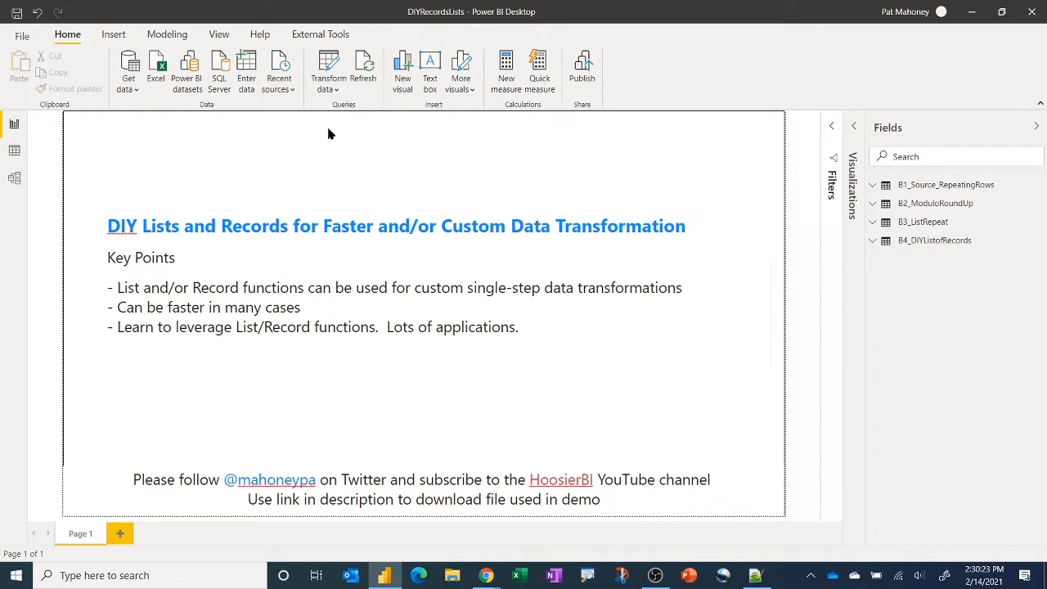
Open the Power Query Editor and create a one-column table containing the rows A, B and C
left_click(329, 64)
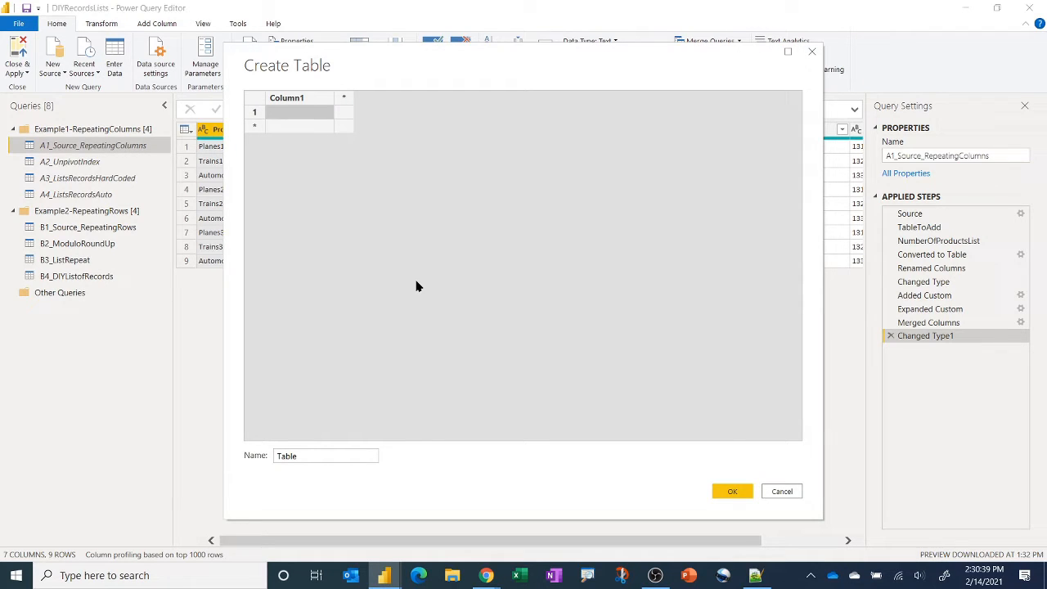
type("A")
key("Return")
type("B")
key("Return")
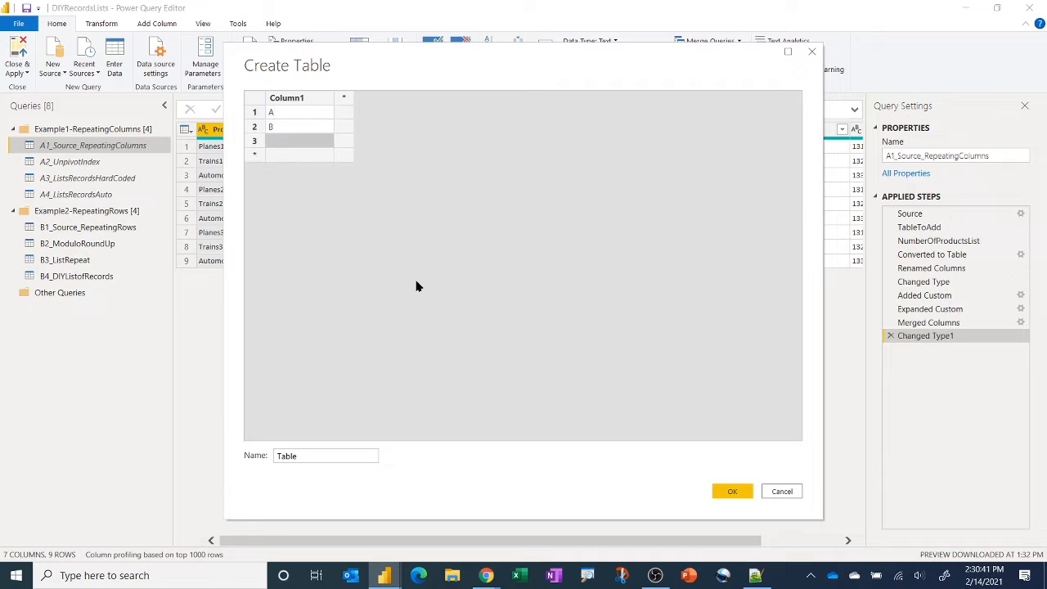
type("C")
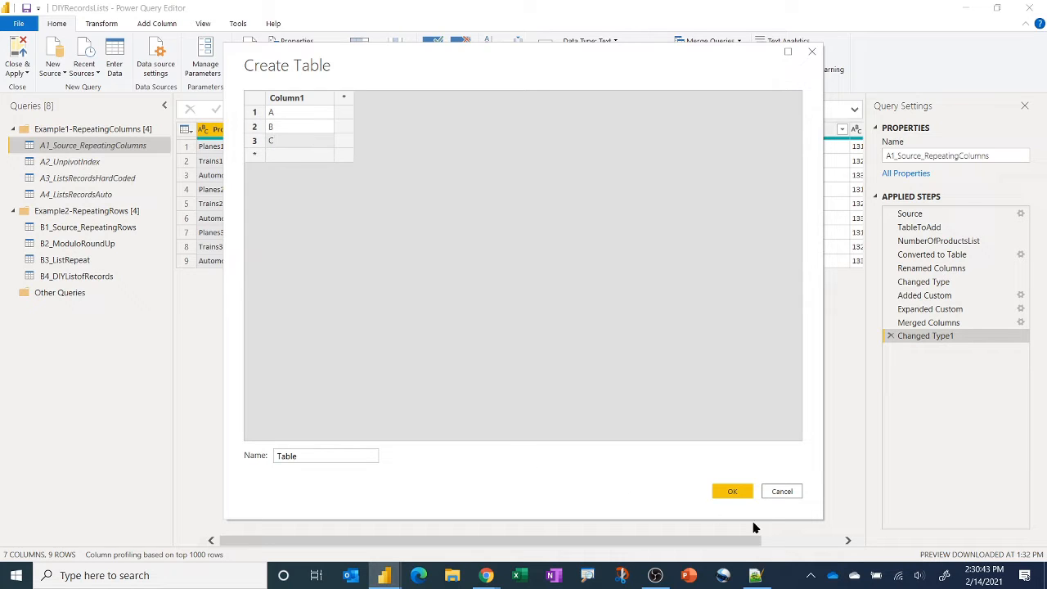
left_click(731, 490)
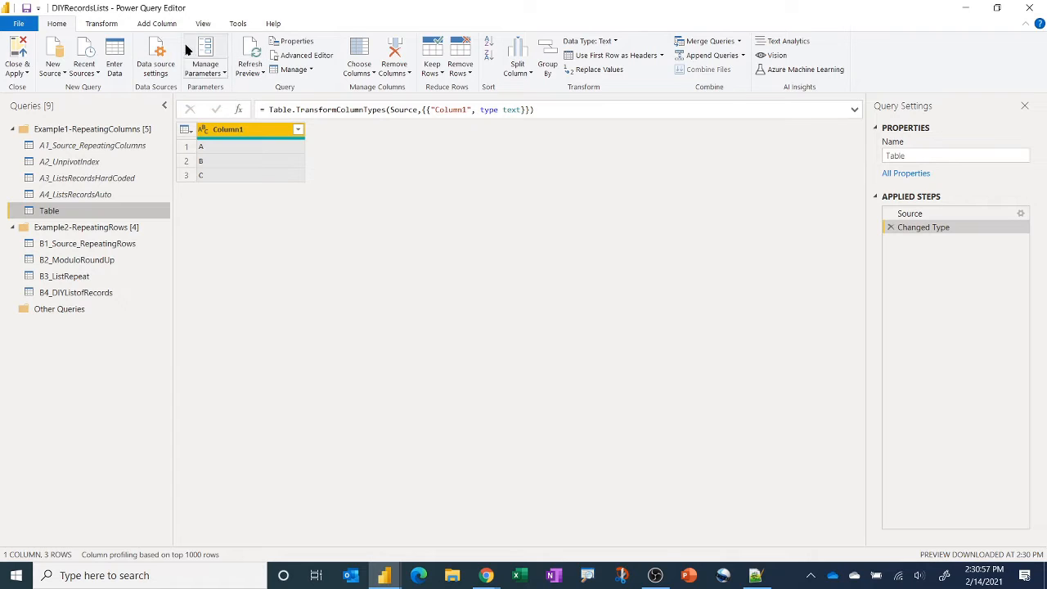
Add a custom column to the new table with the list formula {1,2,3}
left_click(157, 24)
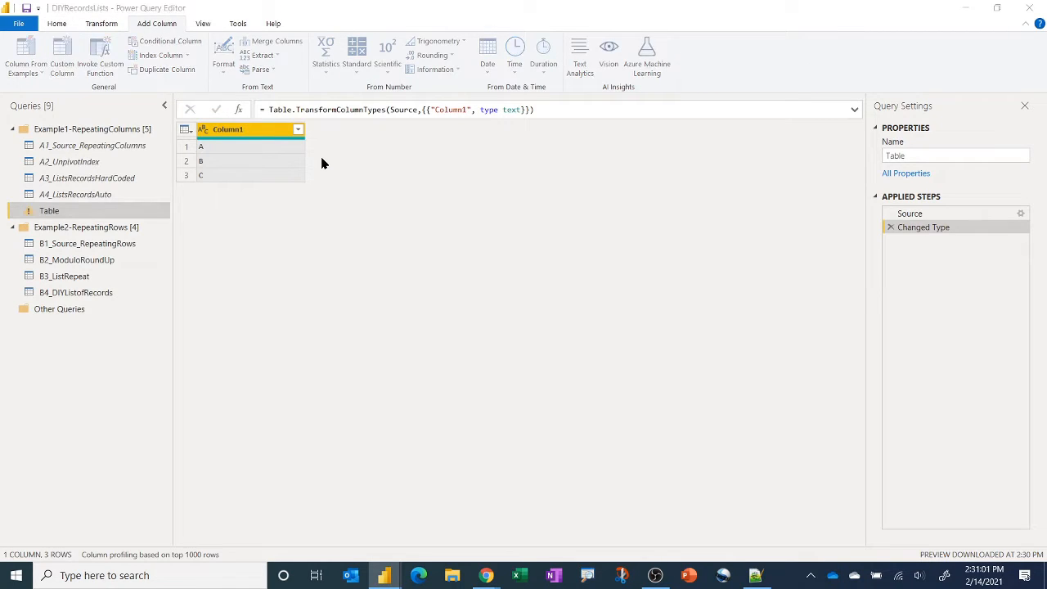
left_click(344, 245)
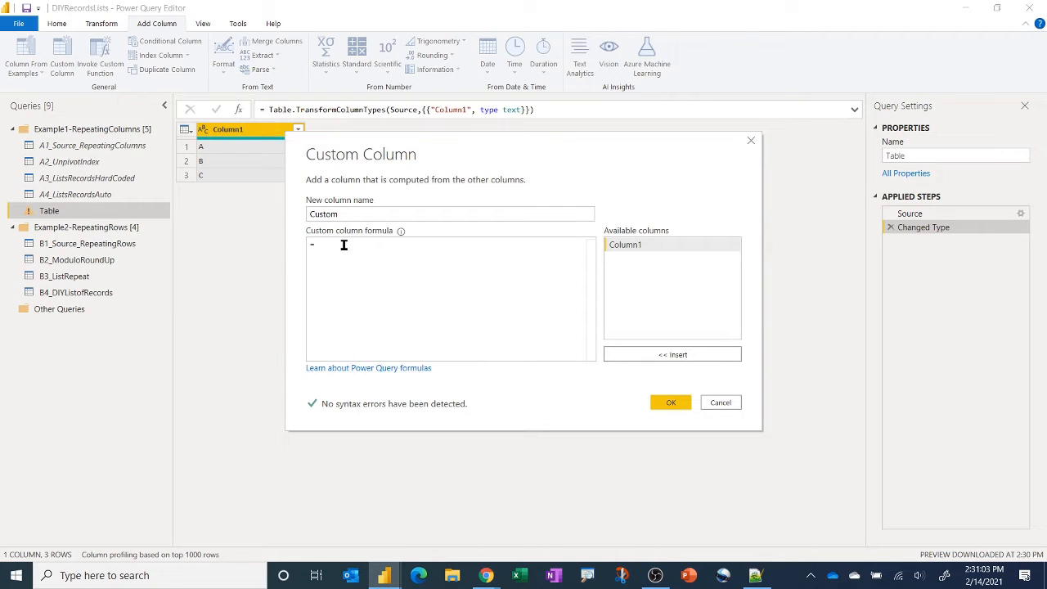
type("{")
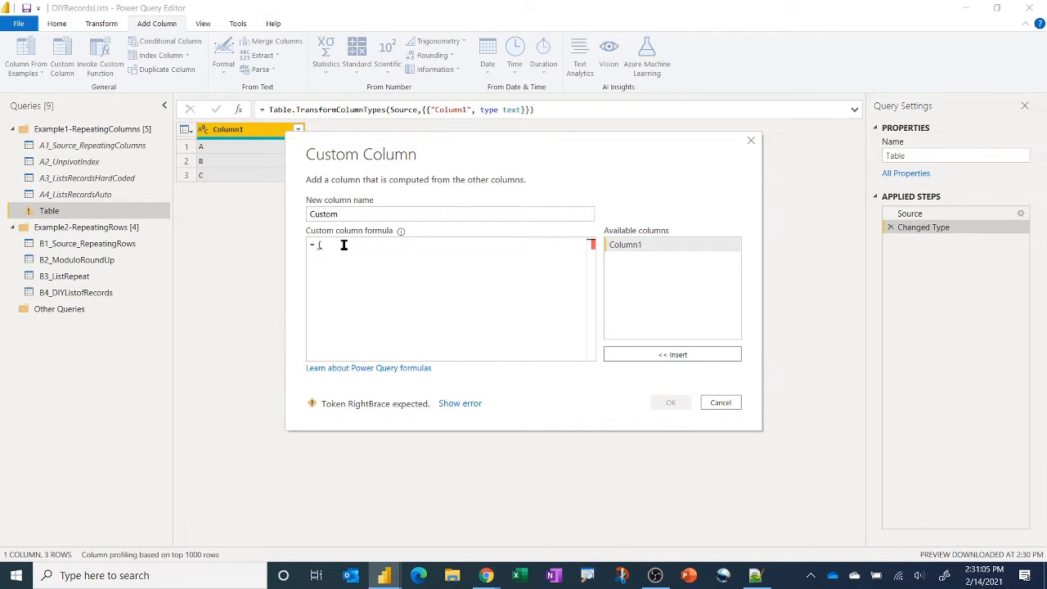
type("1,2,3}")
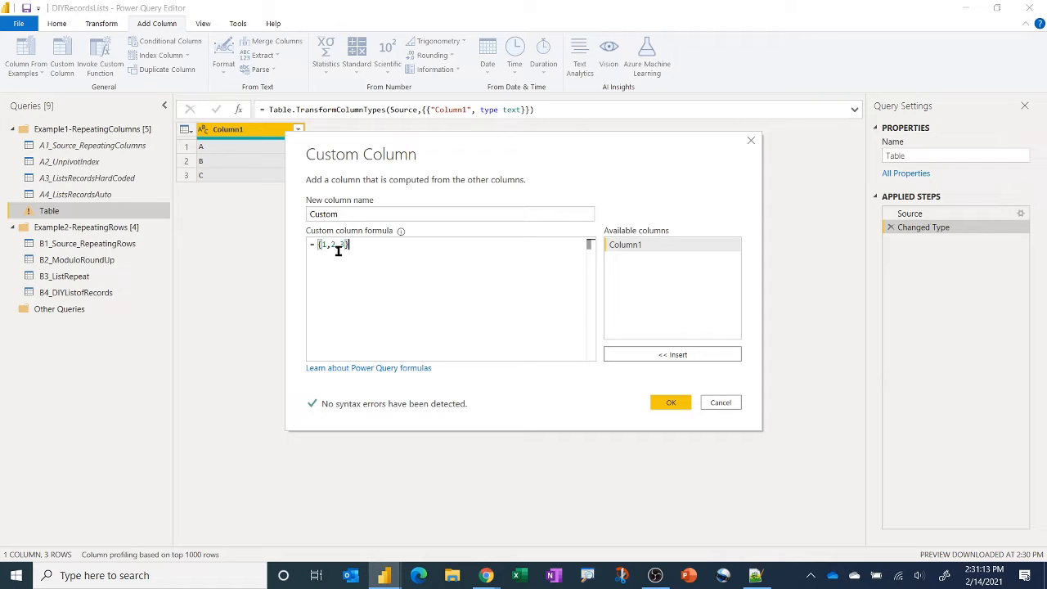
left_click(669, 401)
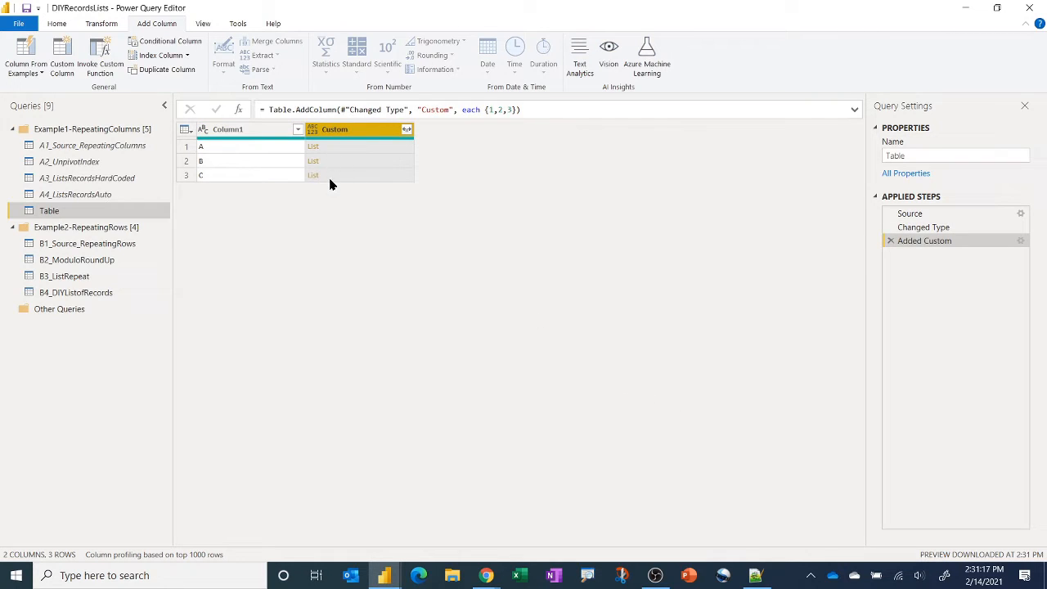
Preview the list in the first row and expand the Custom column to new rows
left_click(390, 148)
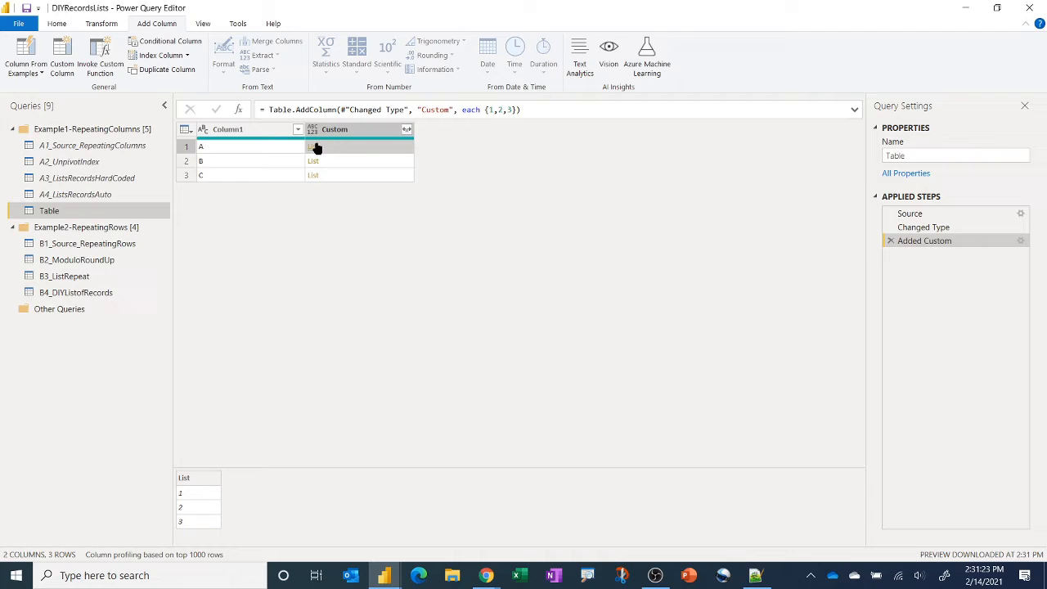
left_click(406, 130)
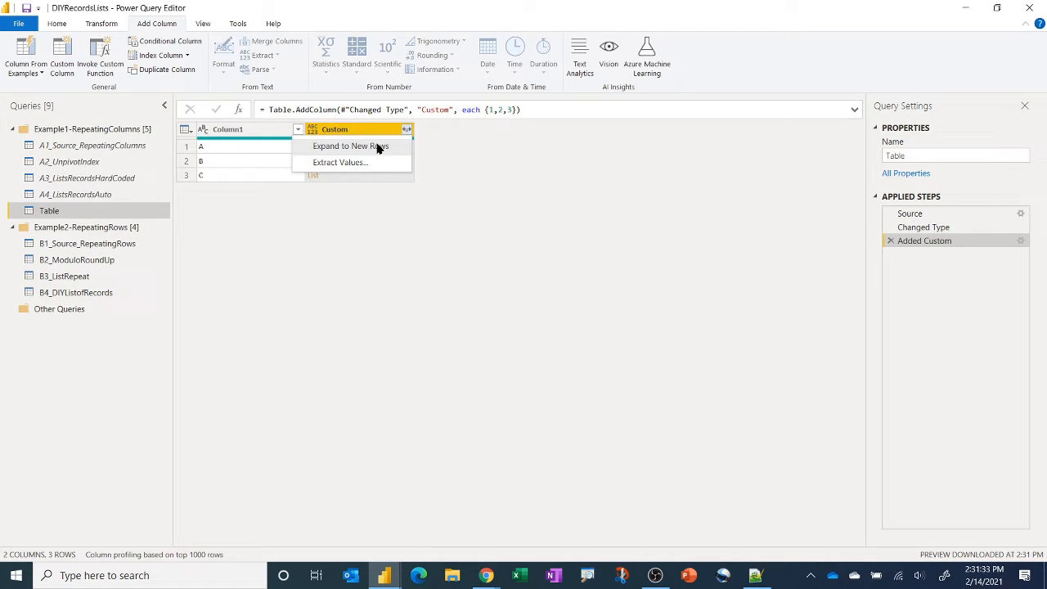
left_click(378, 147)
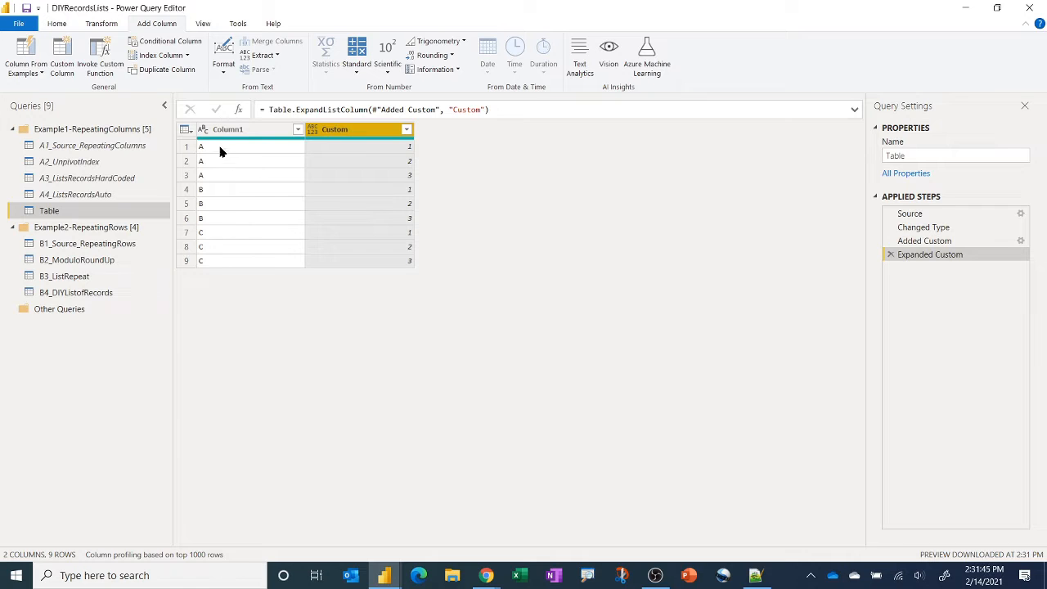
Add a custom column with the record formula [Category = "A", Dept = "B"]
left_click(76, 69)
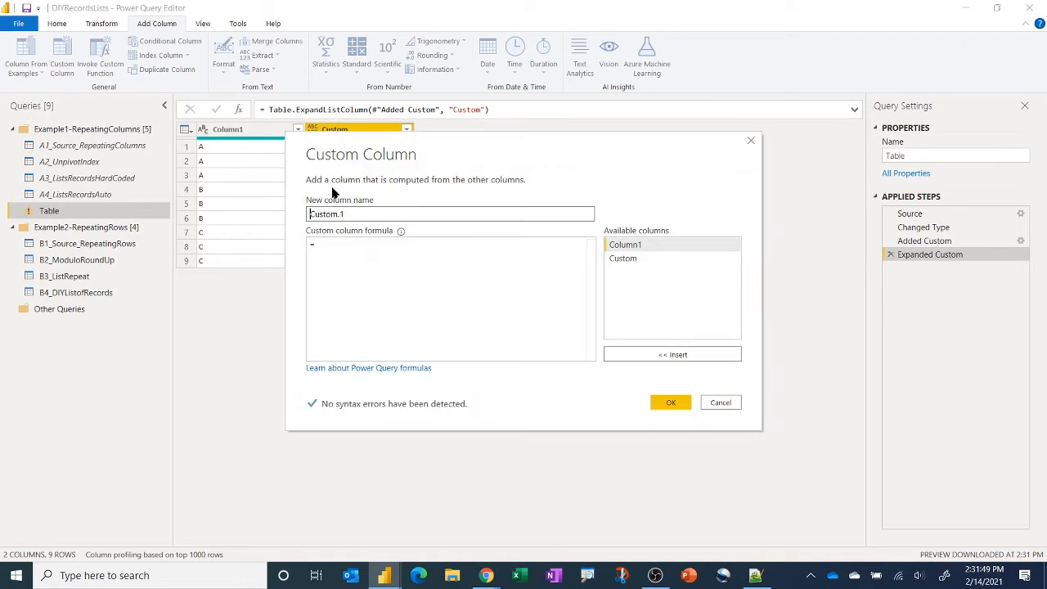
left_click(343, 245)
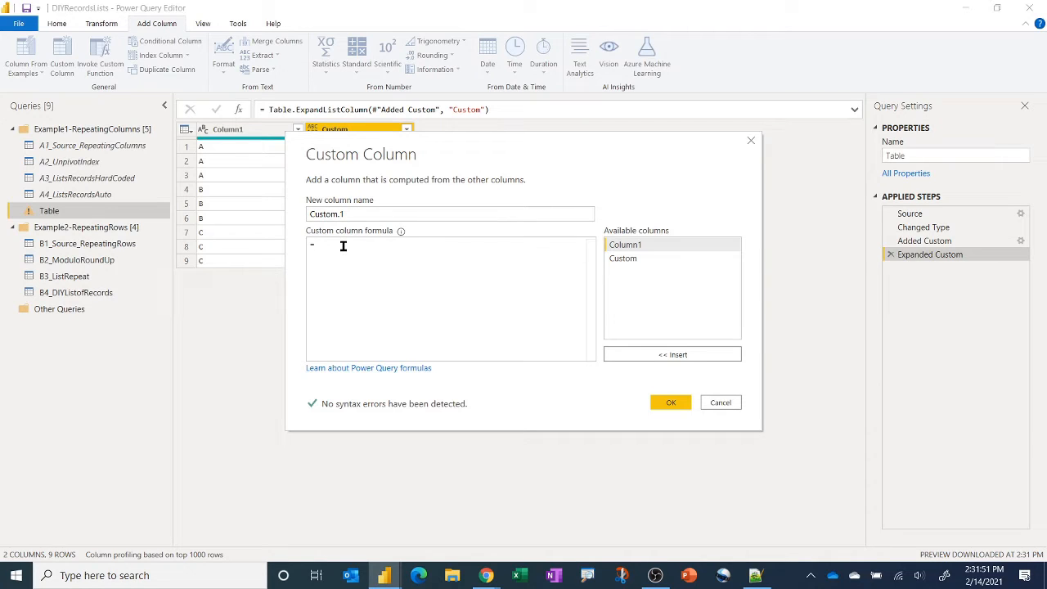
type("[")
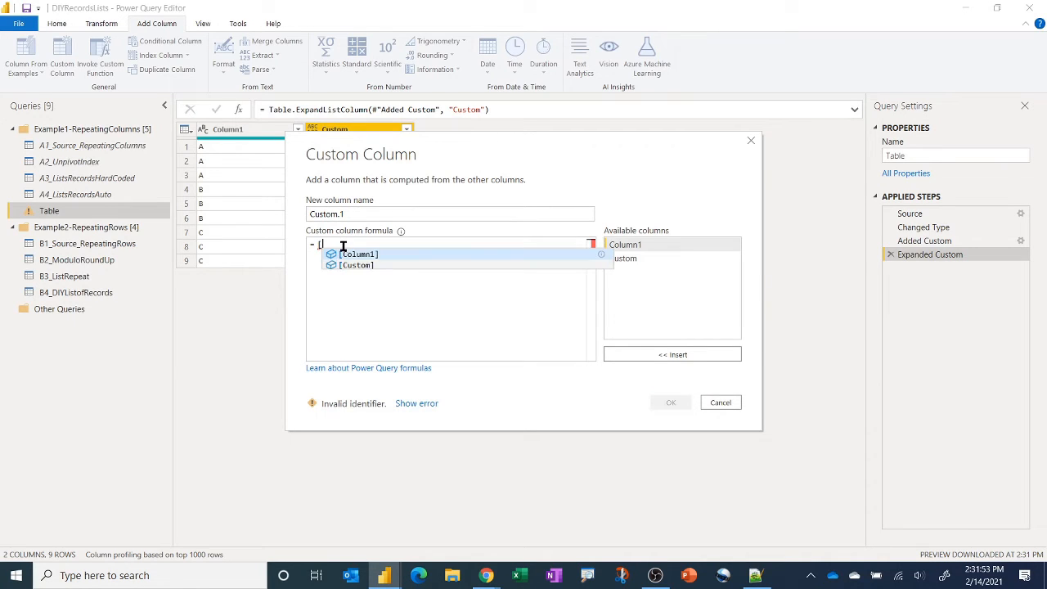
type("Category =")
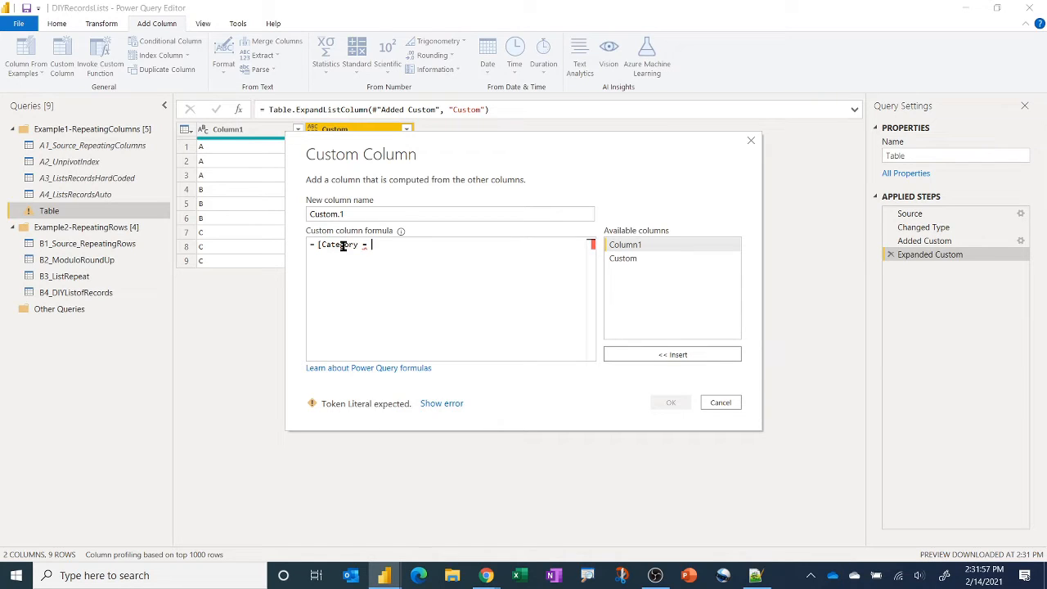
type(" \"A")
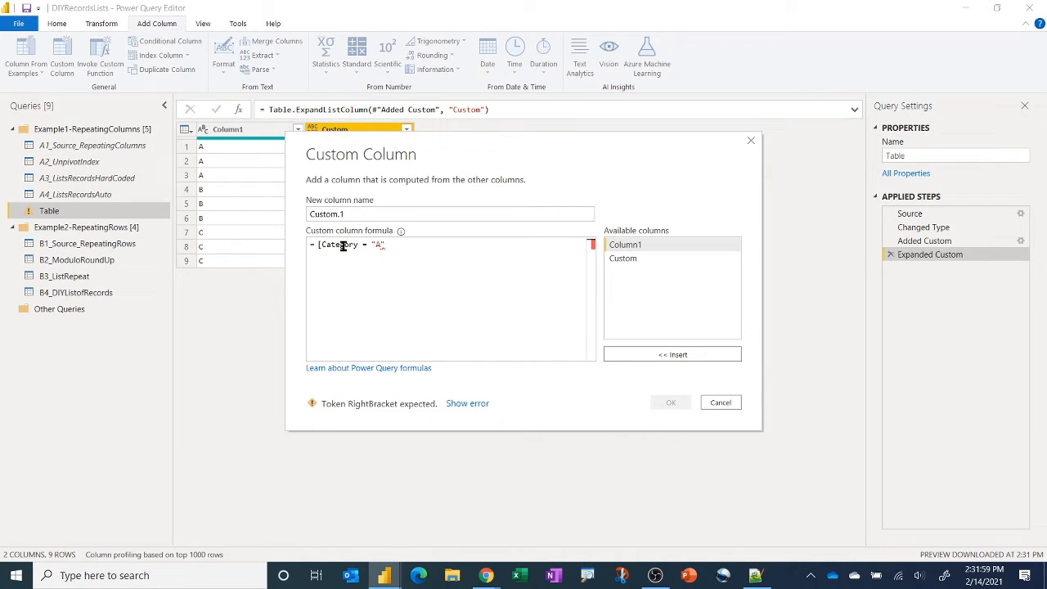
type("\", Dept = ")
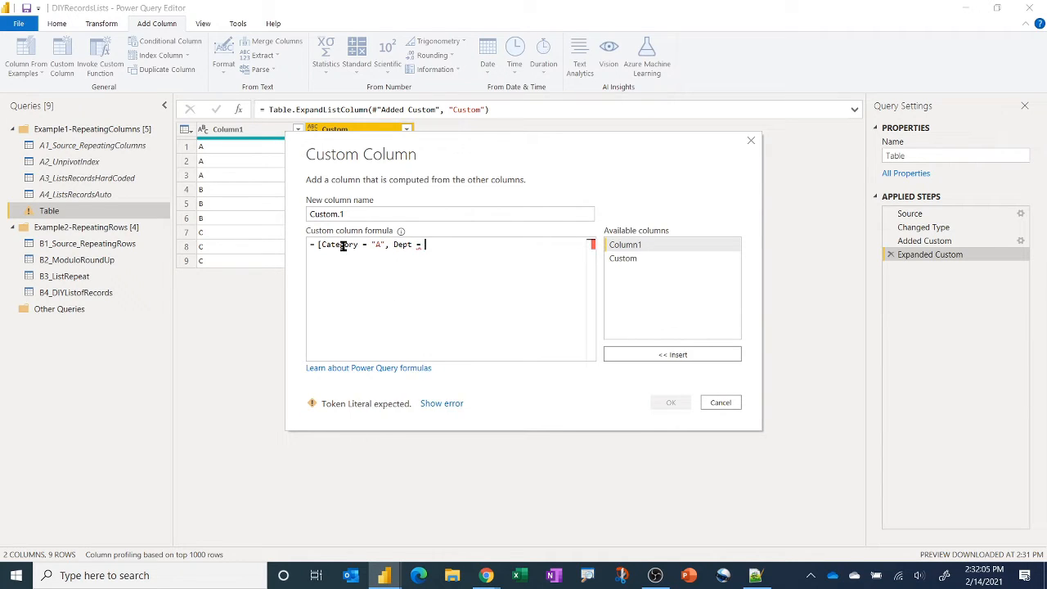
type("\"B\")")
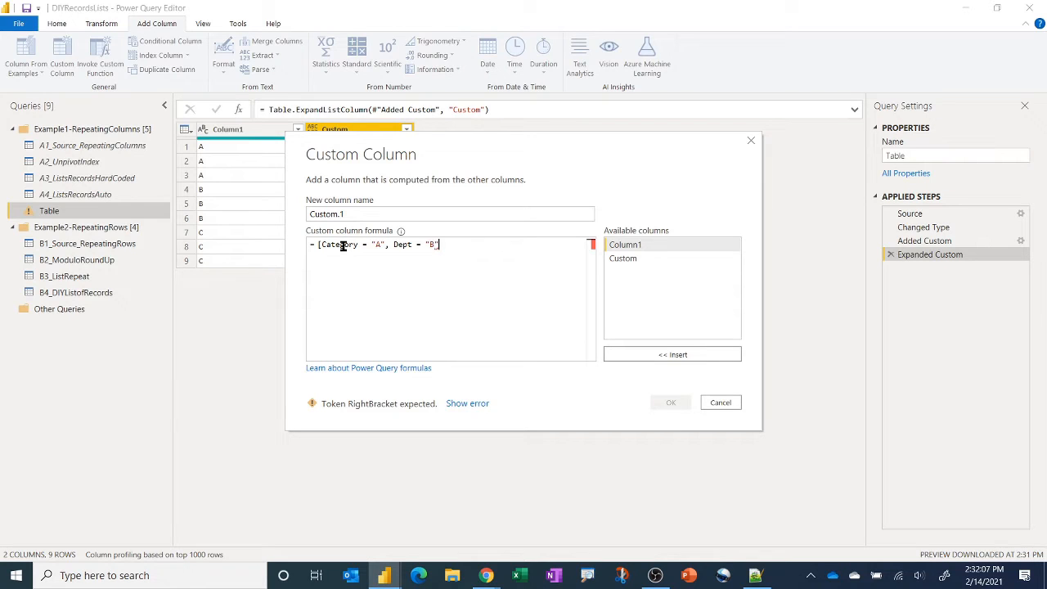
key("BackSpace")
type("]")
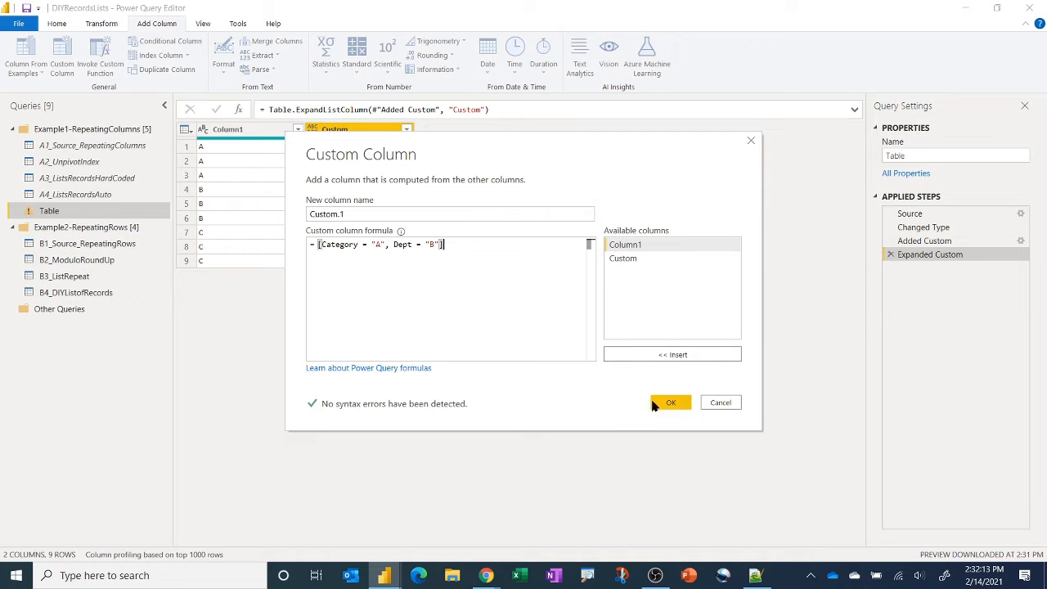
left_click(670, 401)
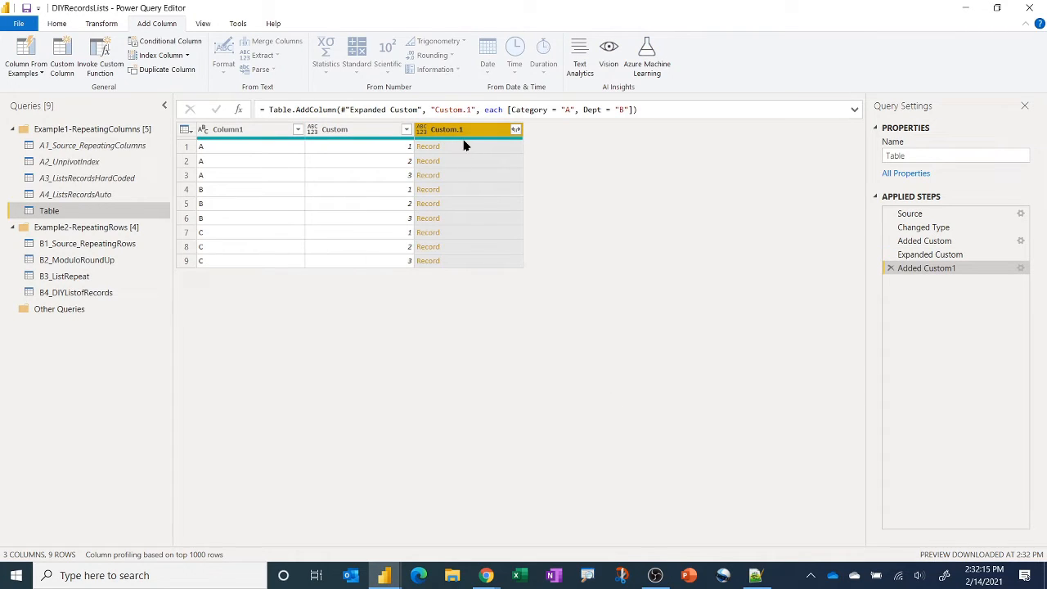
Preview the first record and expand the record column into Category and Dept without the original column name as prefix
left_click(468, 151)
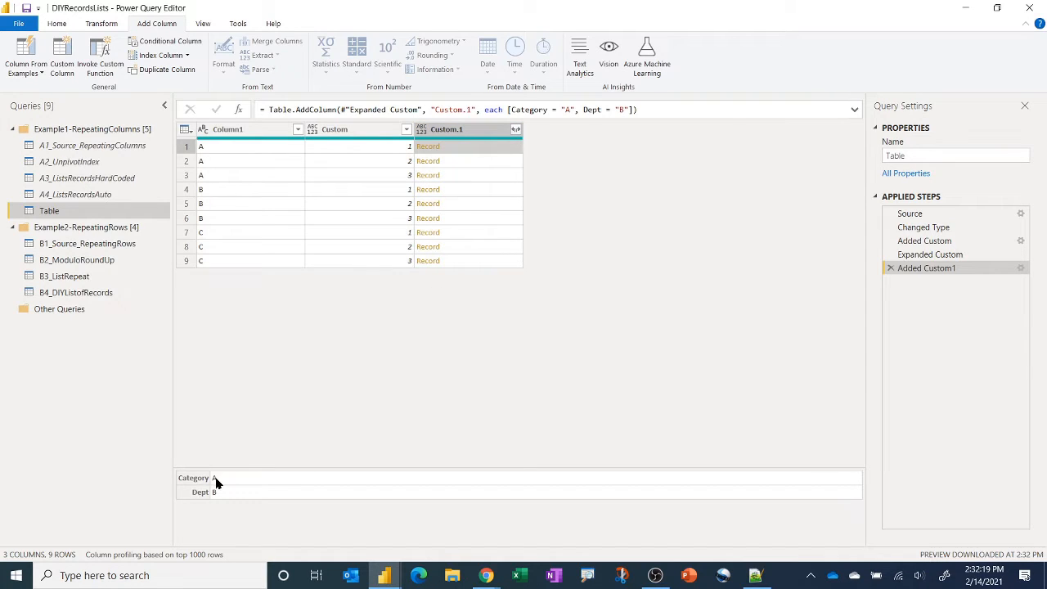
left_click(515, 129)
left_click(346, 243)
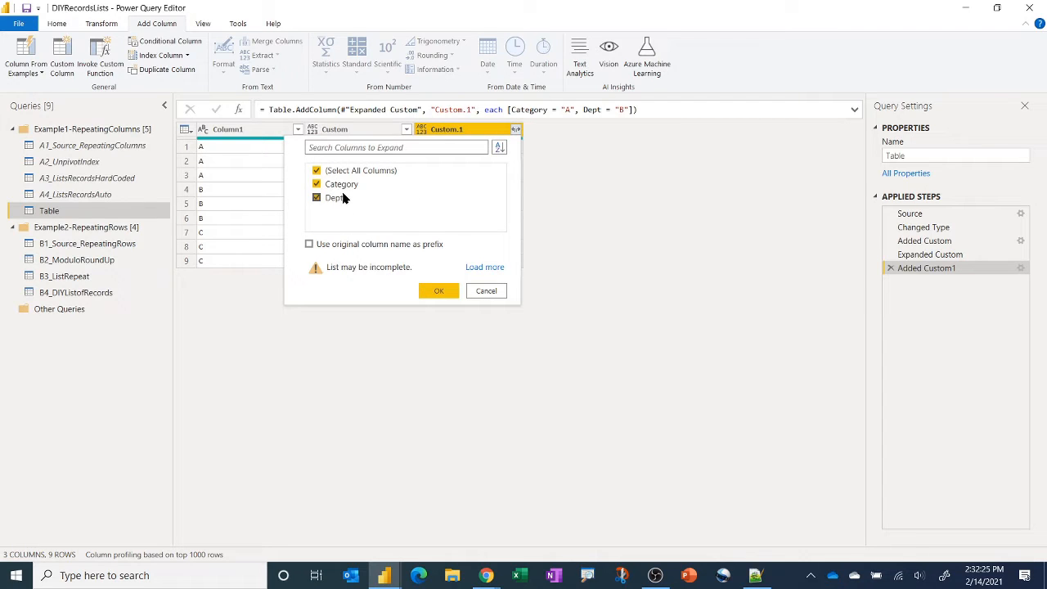
left_click(440, 292)
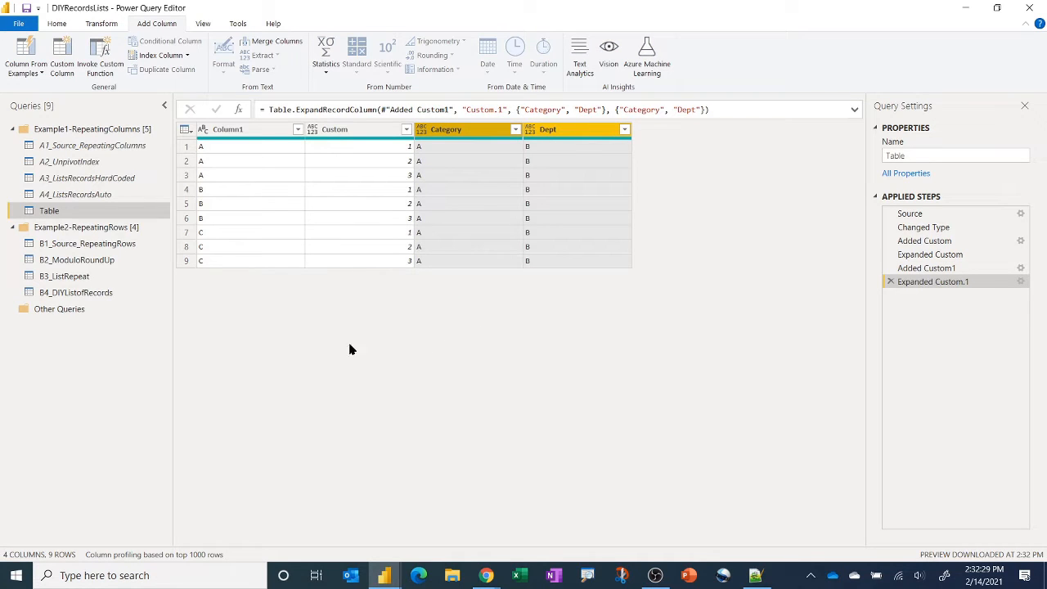
right_click(92, 215)
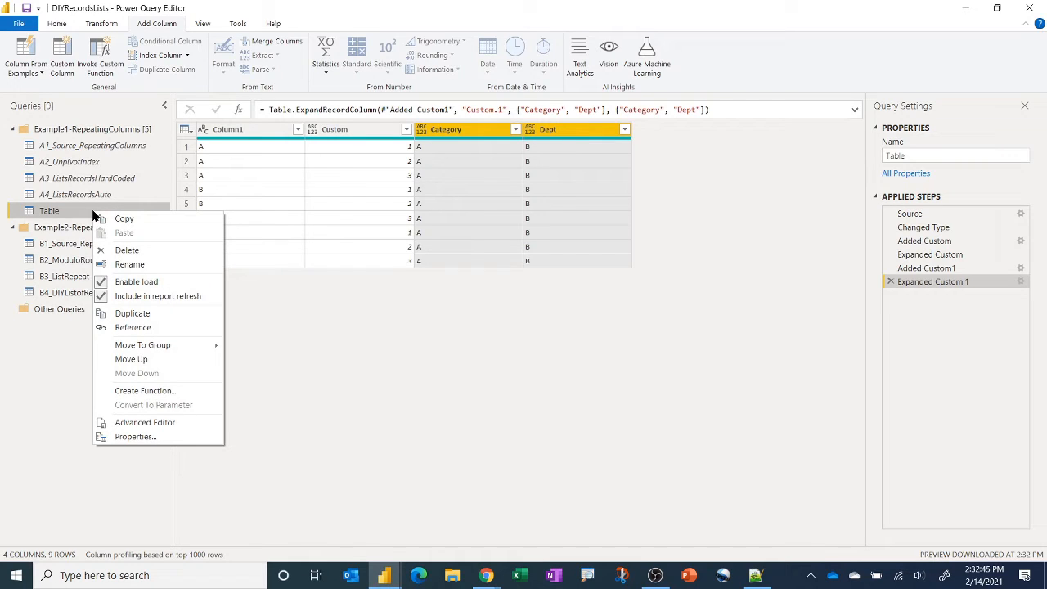
left_click(391, 318)
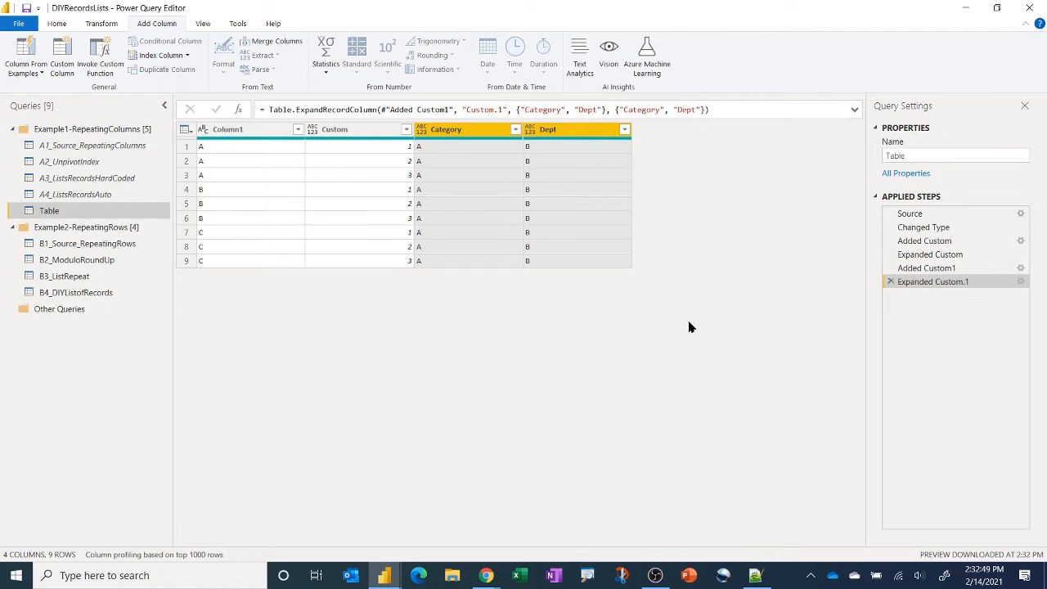
Insert a query step after the last one that returns Column1 as a list, #"Expanded Custom.1"[Column1], and delete it again
right_click(944, 283)
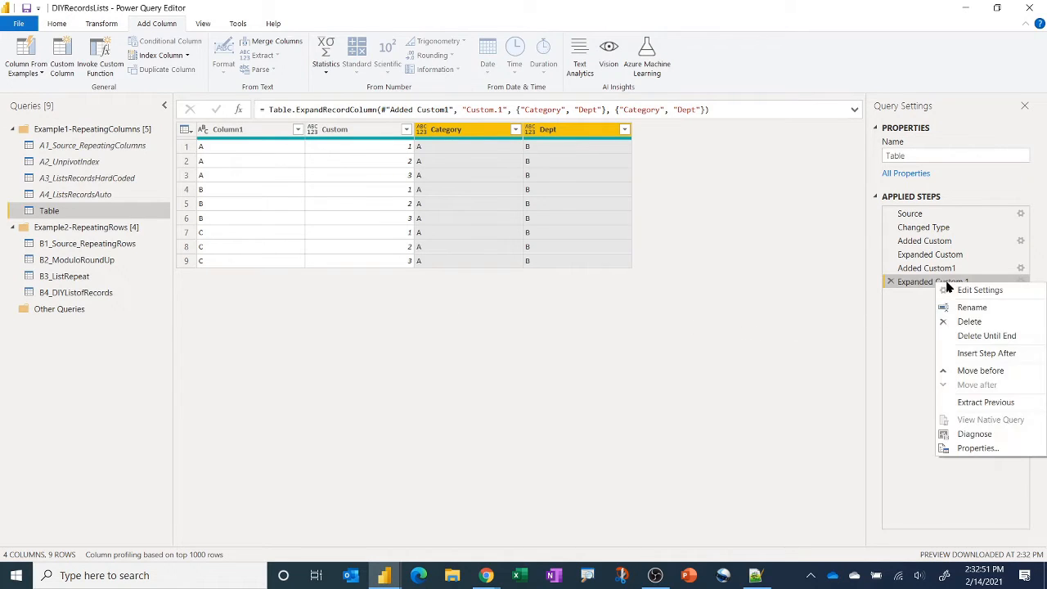
left_click(979, 352)
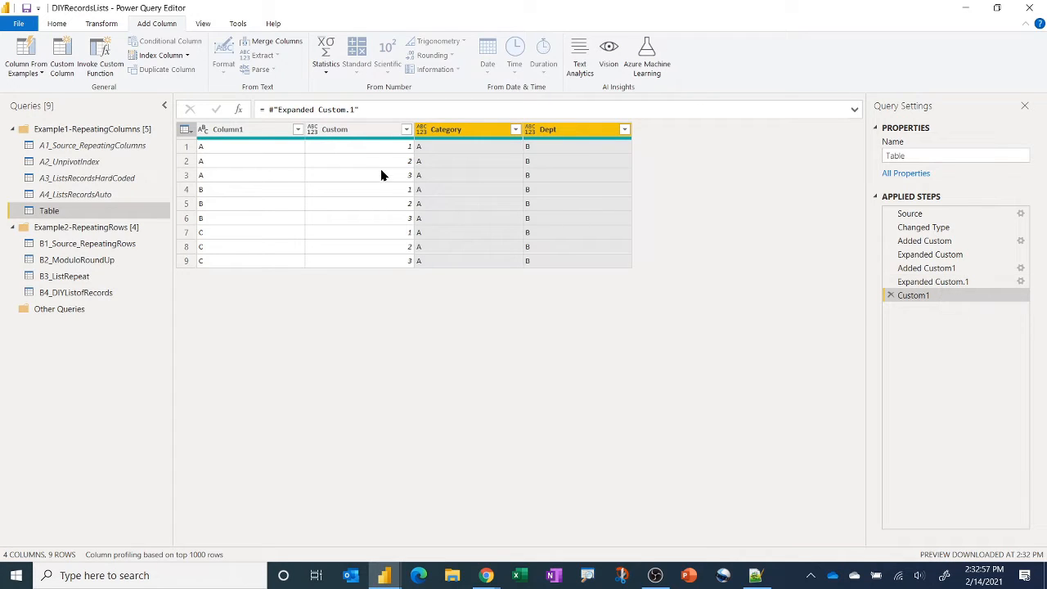
left_click(379, 111)
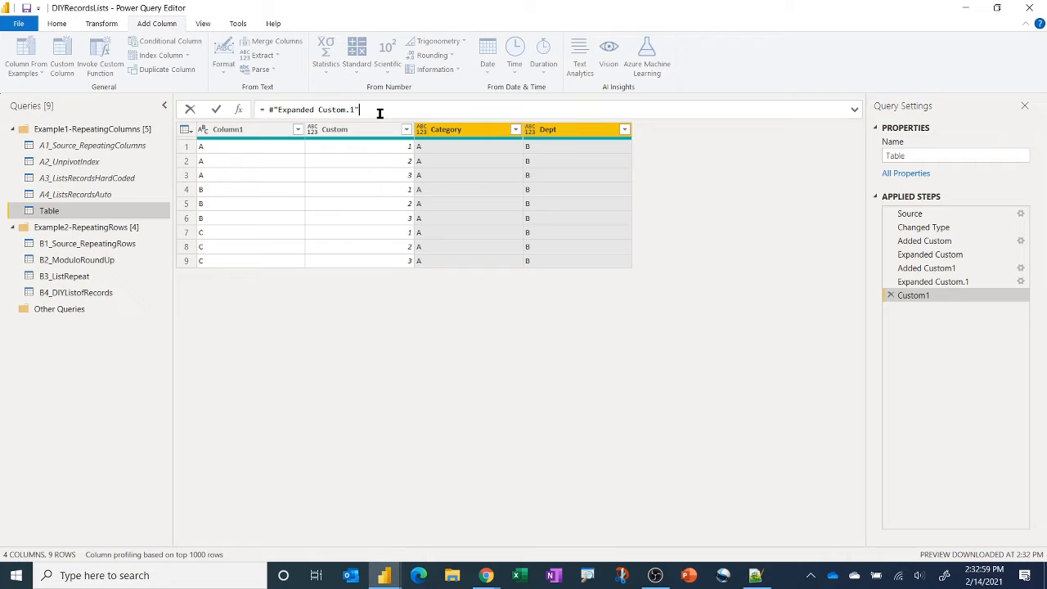
type("[Column1")
key("Return")
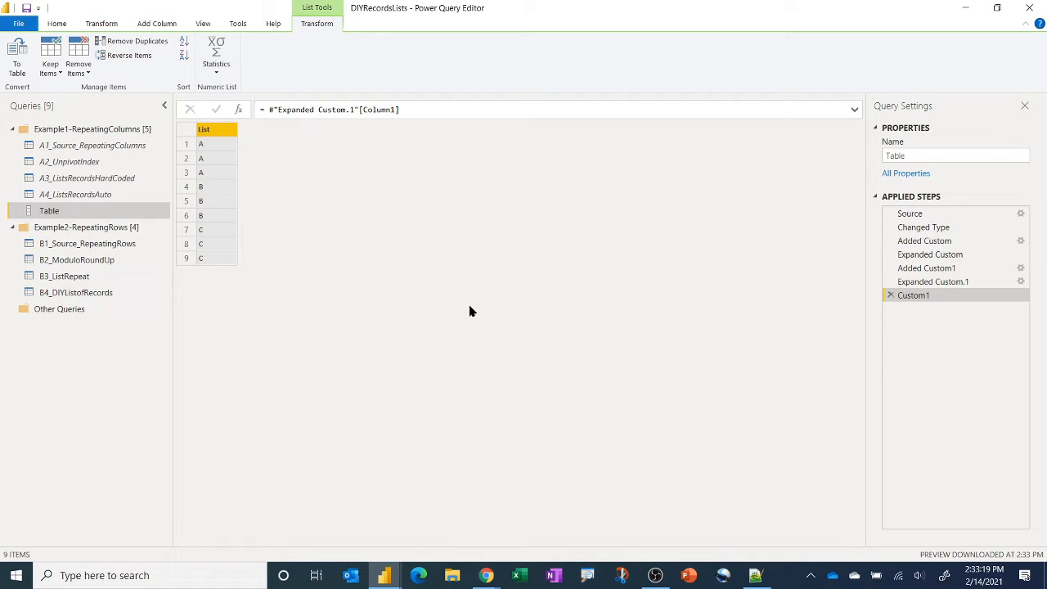
left_click(891, 296)
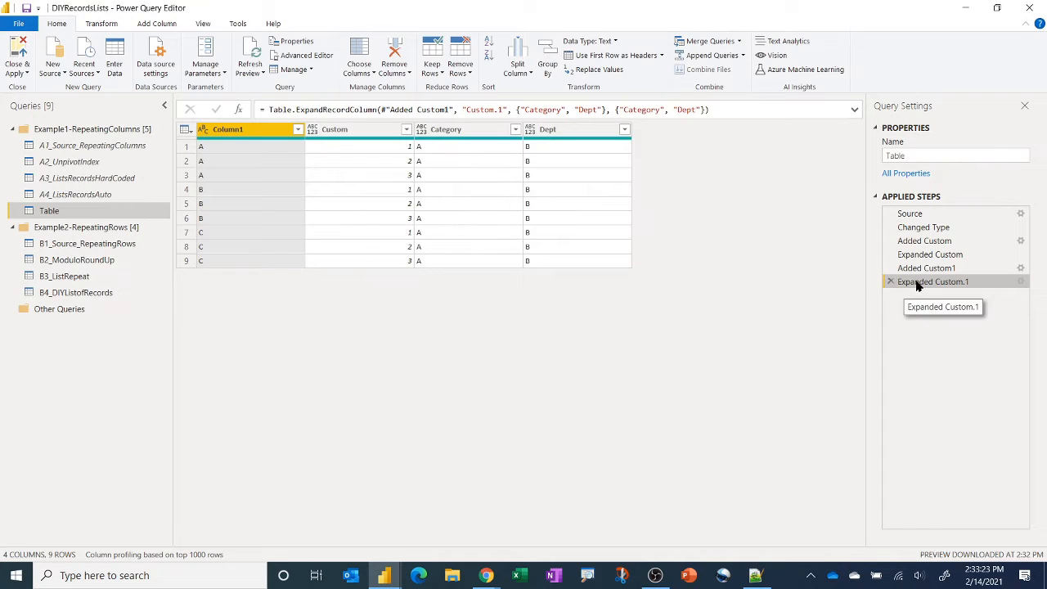
Add a custom column with the formula _ so each row returns itself as a record
left_click(156, 24)
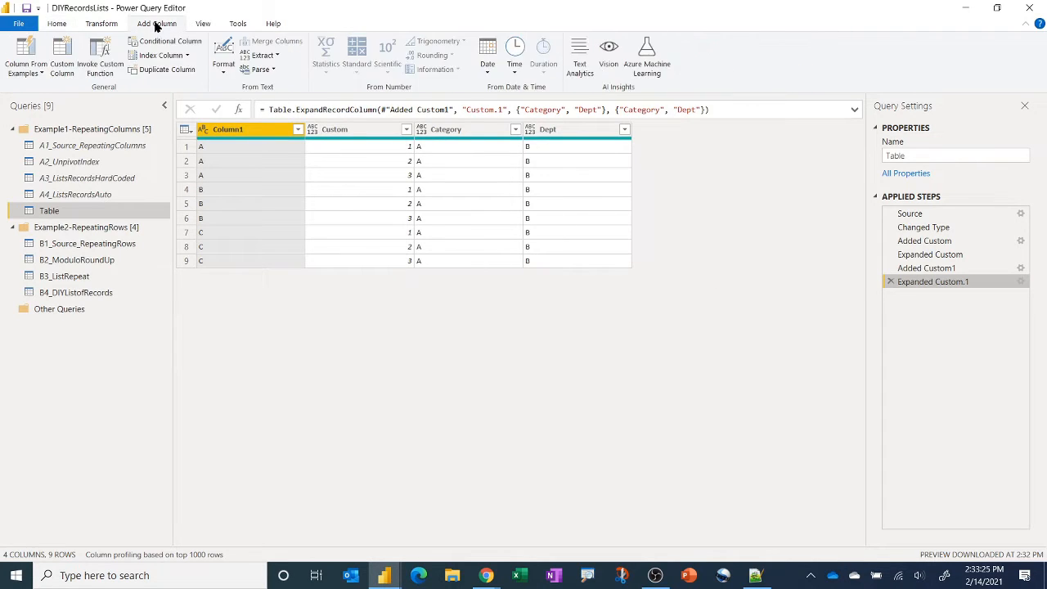
left_click(61, 57)
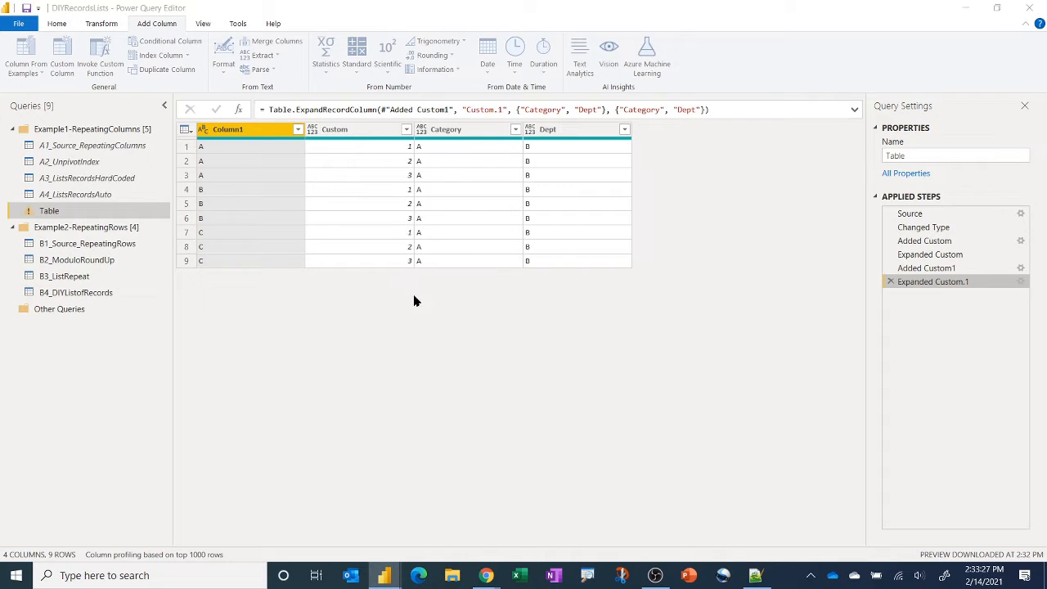
left_click(348, 249)
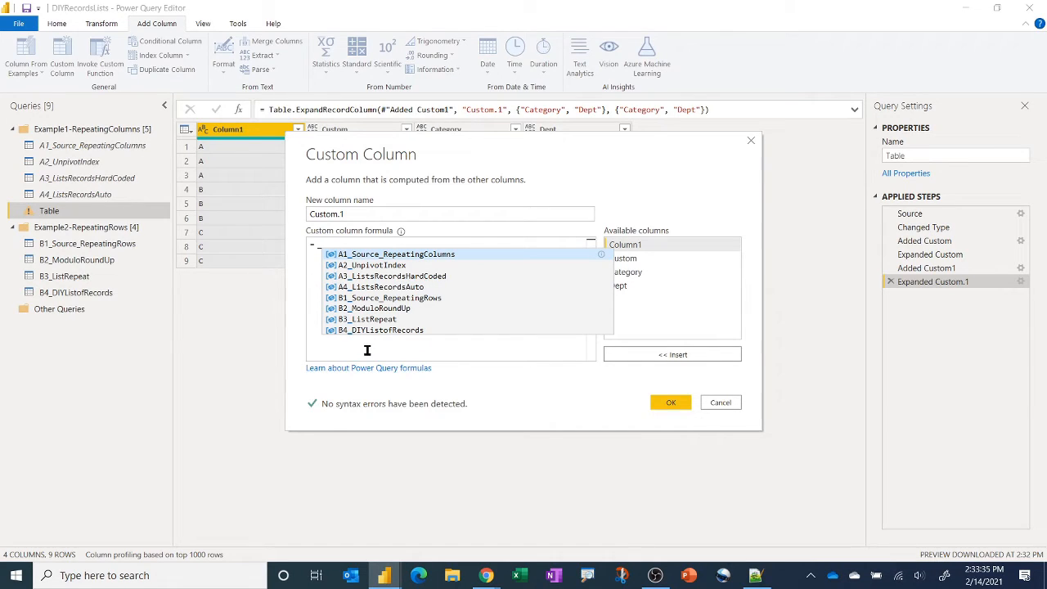
left_click(669, 403)
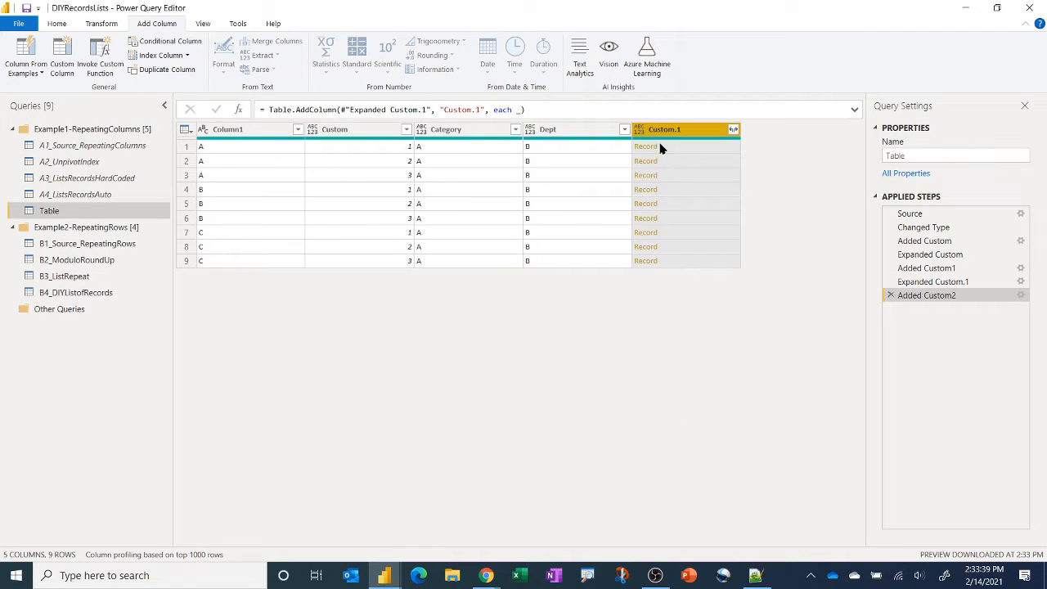
Preview the records in rows 1, 2 and 5 of the Custom.1 column
left_click(709, 148)
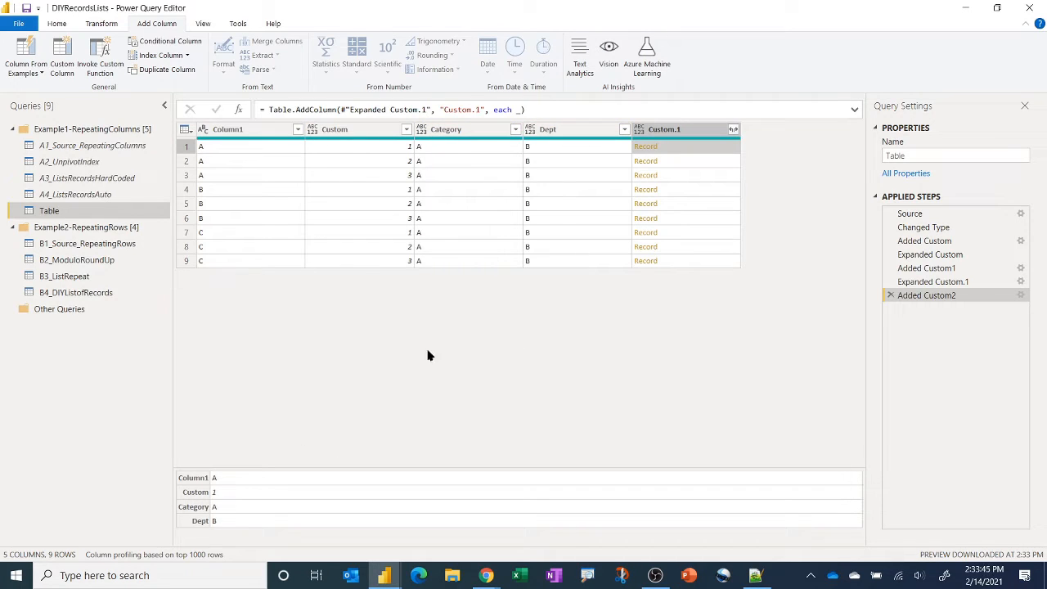
left_click(698, 160)
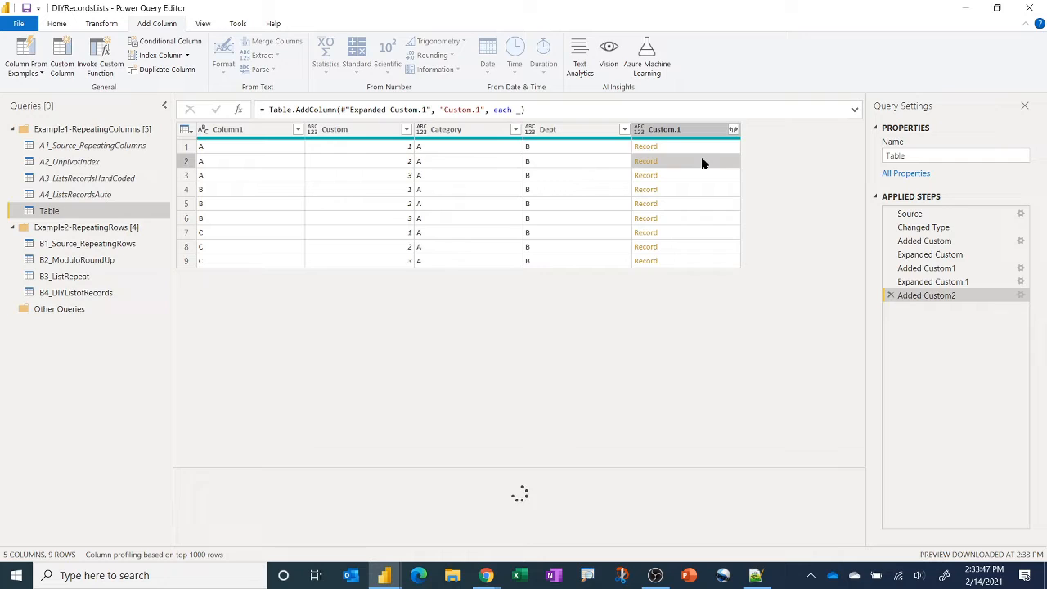
left_click(703, 205)
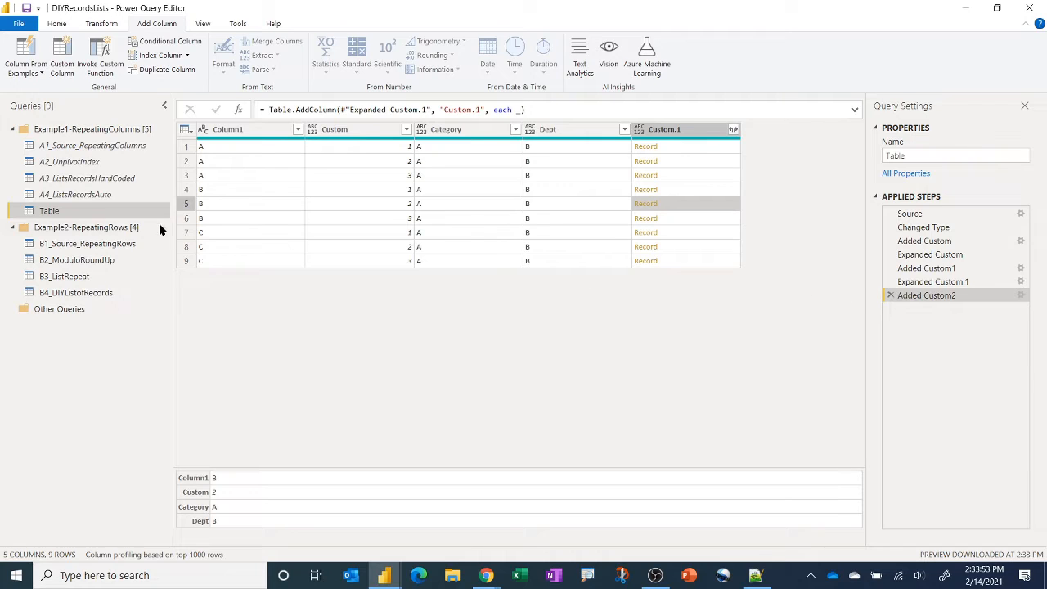
Delete the sample query Table from the Example1-RepeatingColumns group
right_click(68, 210)
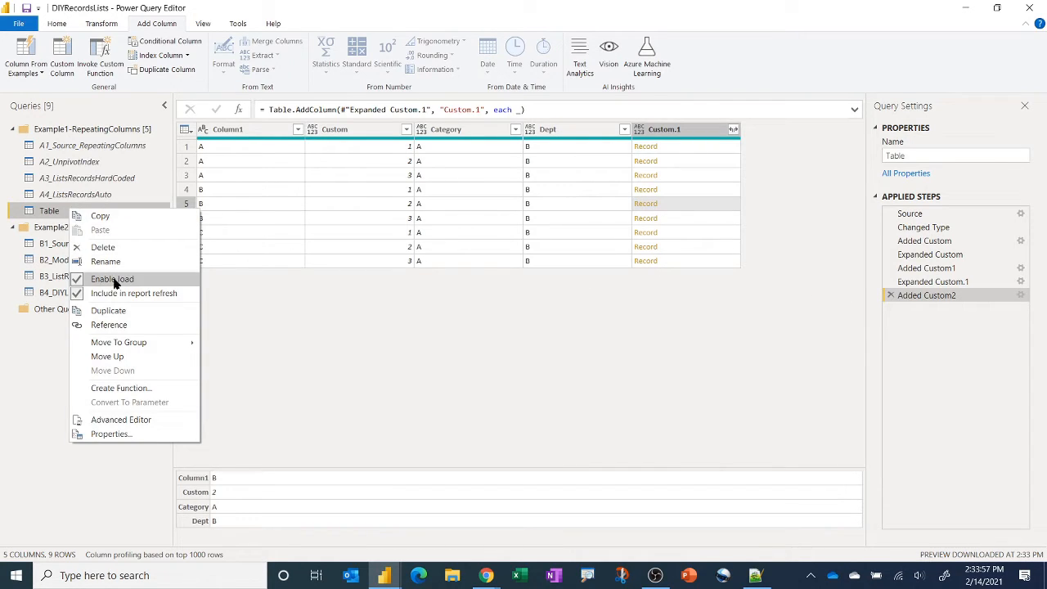
left_click(115, 248)
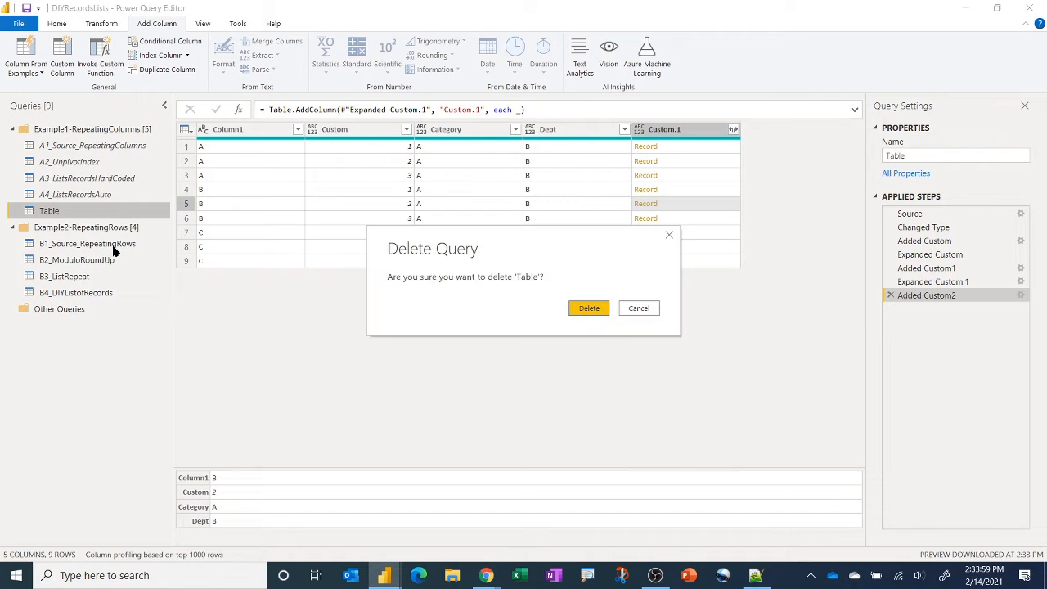
left_click(591, 311)
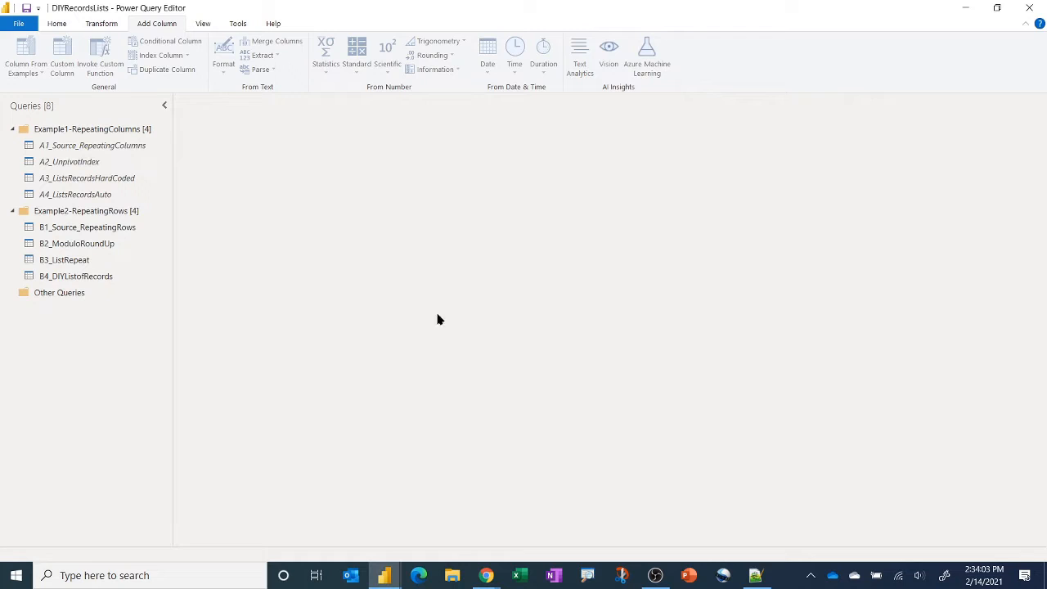
Review the B1_Source_RepeatingRows data and the B2_ModuloRoundUp applied steps from Source through Renamed Columns, including the Rounded Up result
left_click(115, 228)
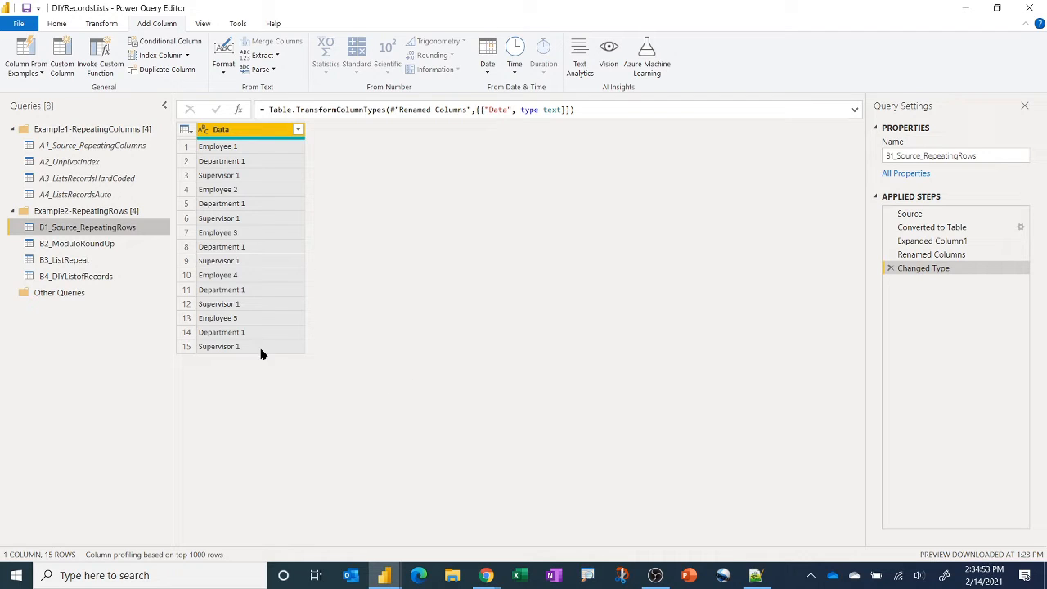
left_click(119, 245)
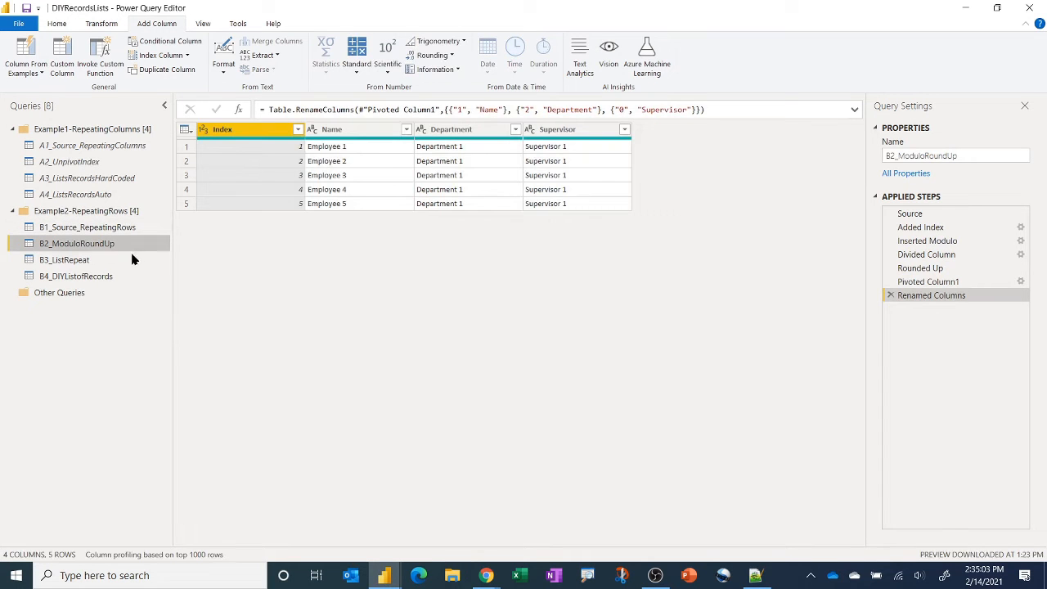
left_click(956, 214)
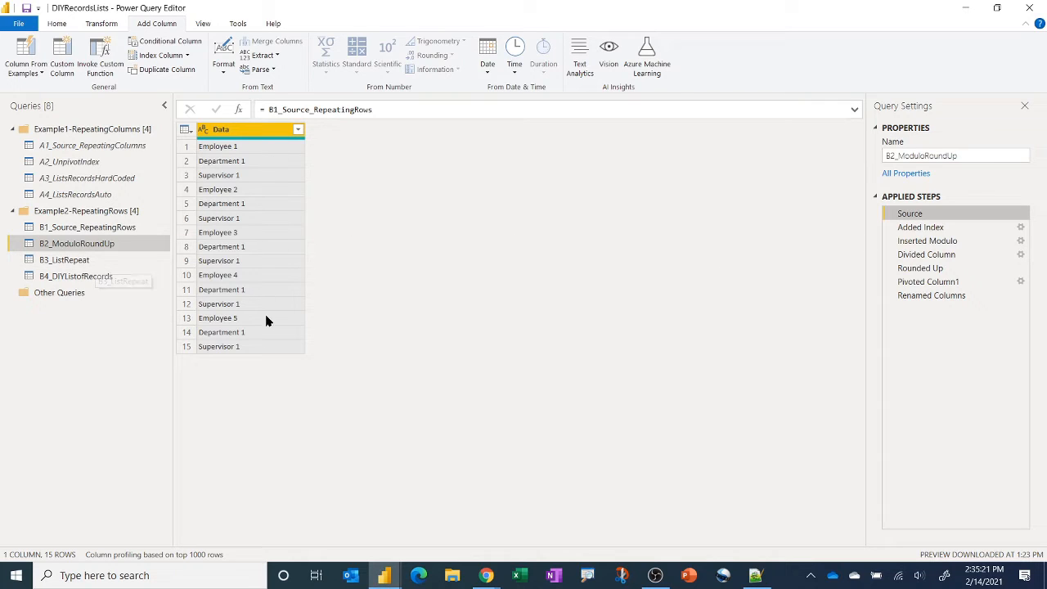
left_click(943, 229)
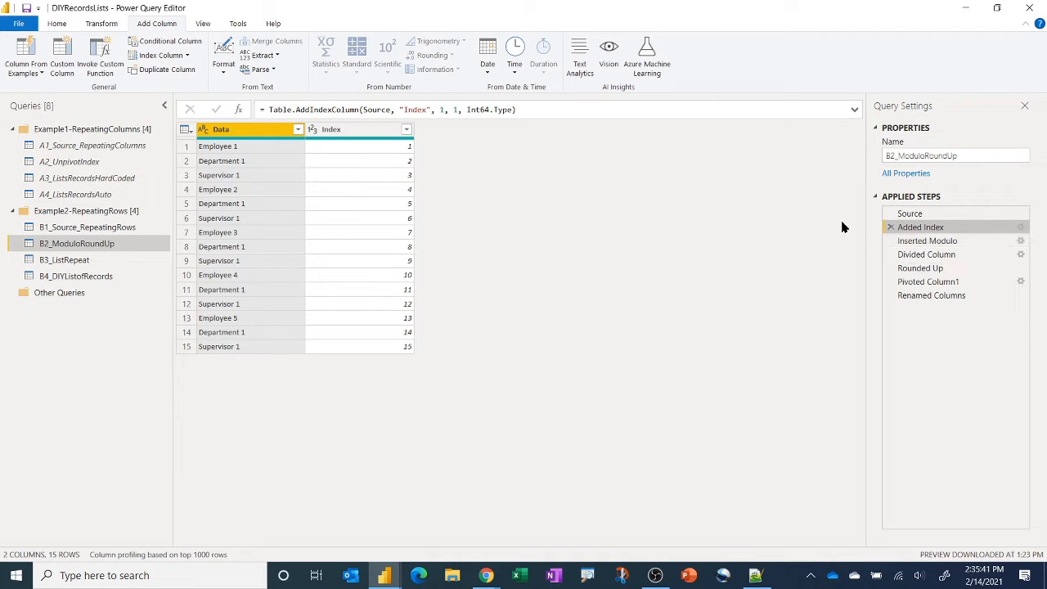
left_click(928, 242)
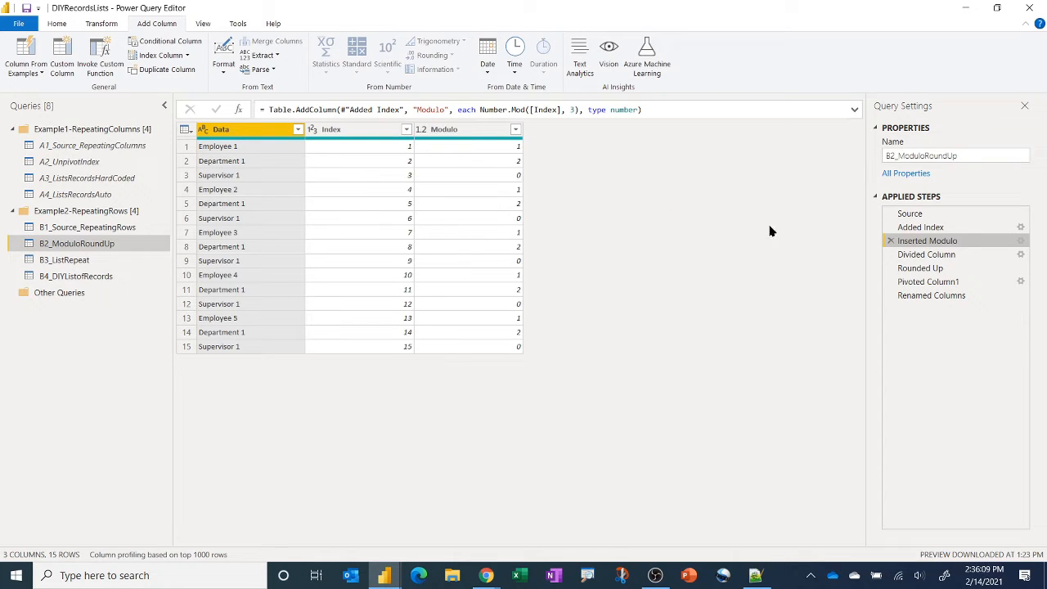
left_click(922, 256)
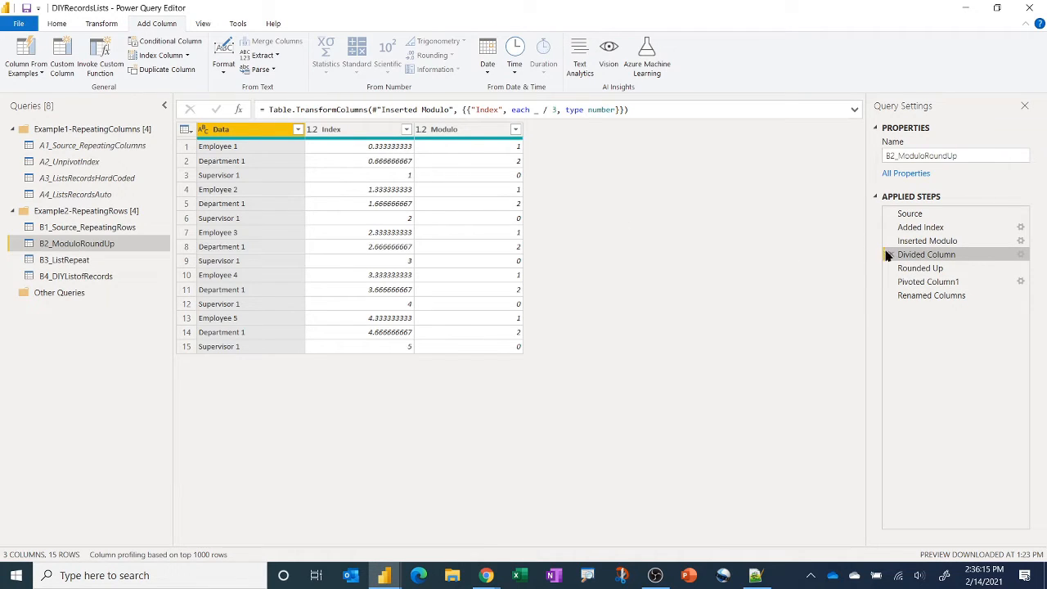
left_click(928, 269)
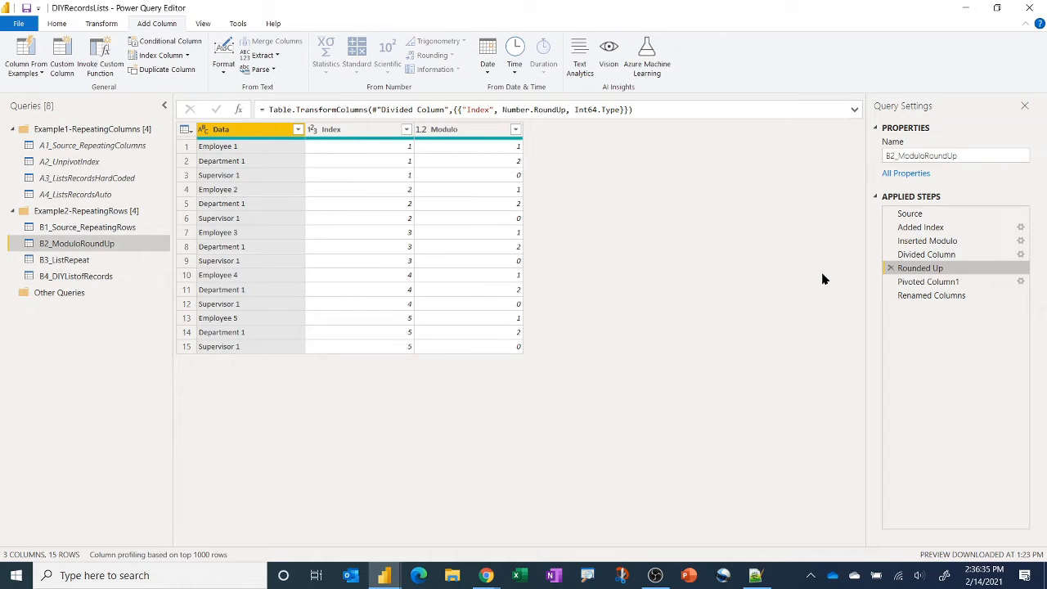
left_click(926, 282)
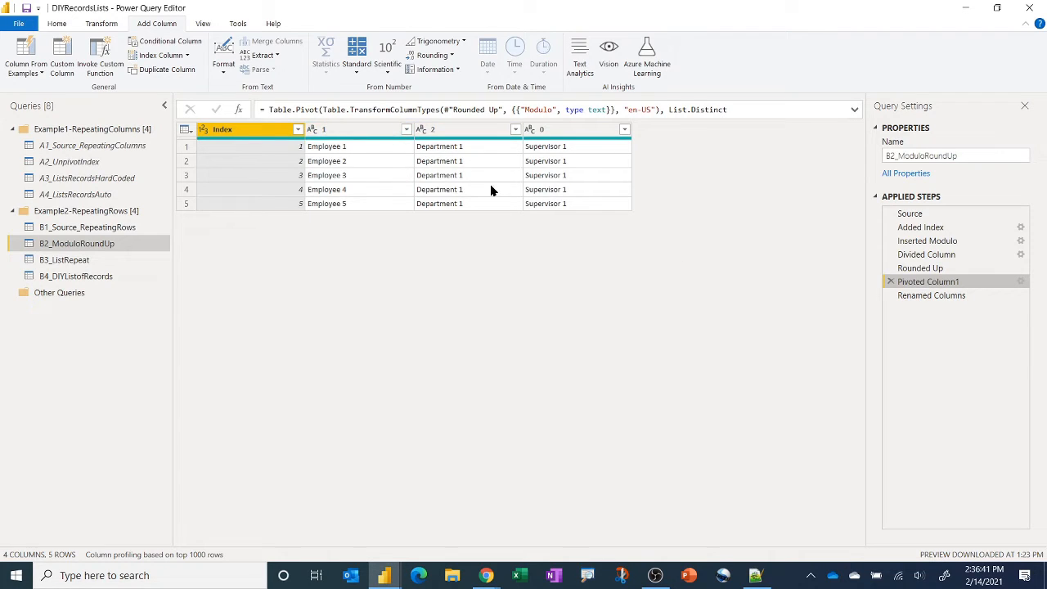
left_click(950, 296)
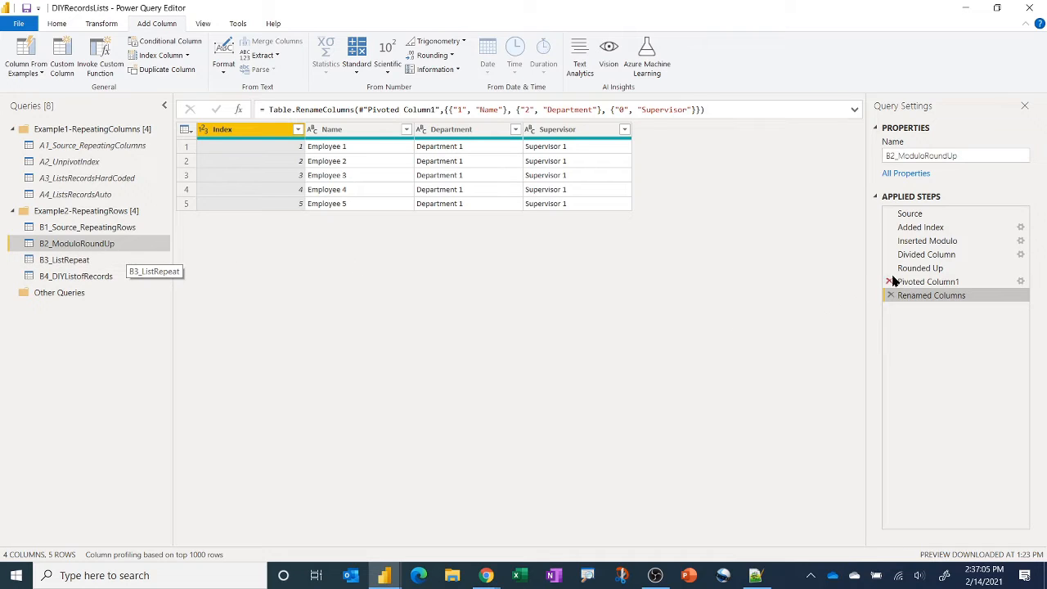
left_click(938, 274)
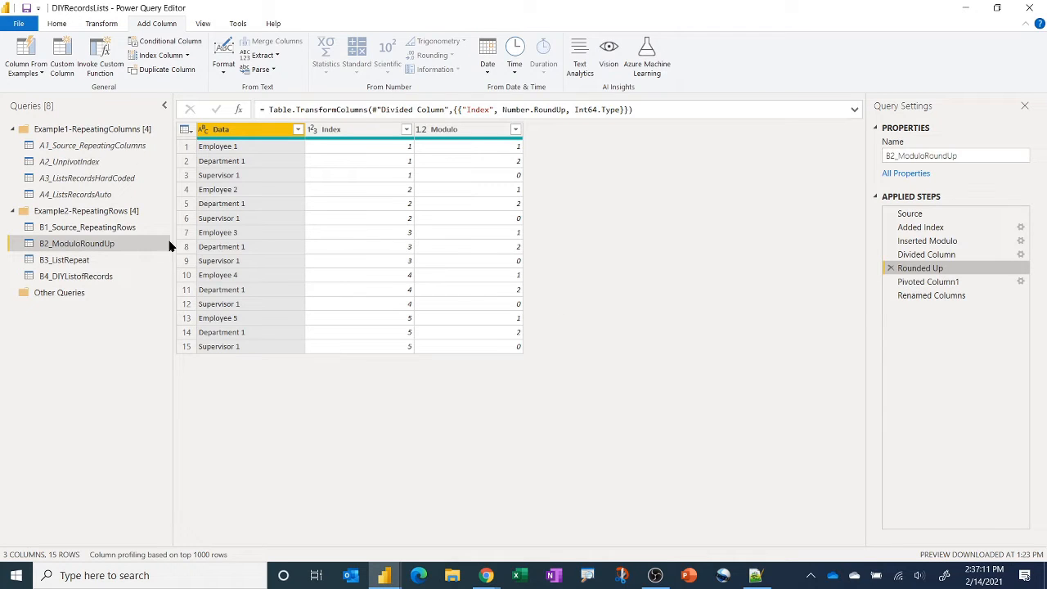
Review the Source, ListRepeat and Custom1 applied steps of the B3_ListRepeat query
left_click(86, 260)
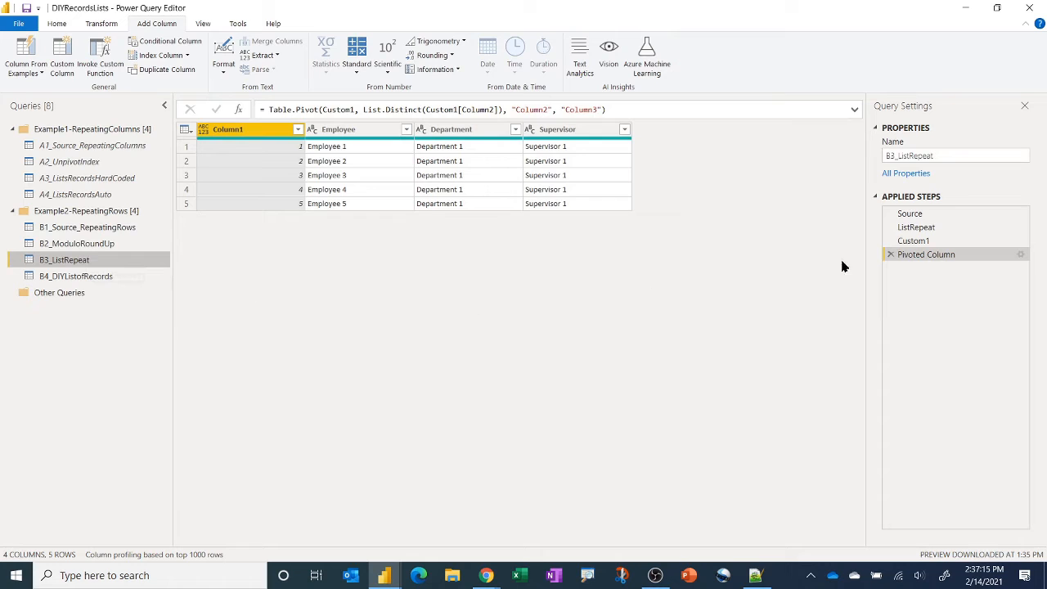
left_click(915, 215)
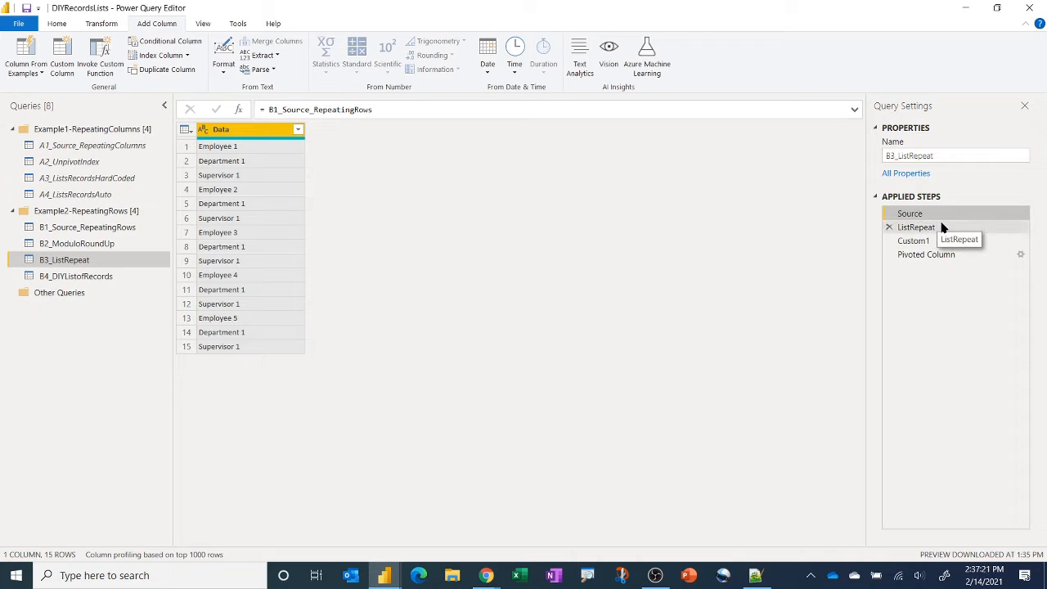
left_click(941, 227)
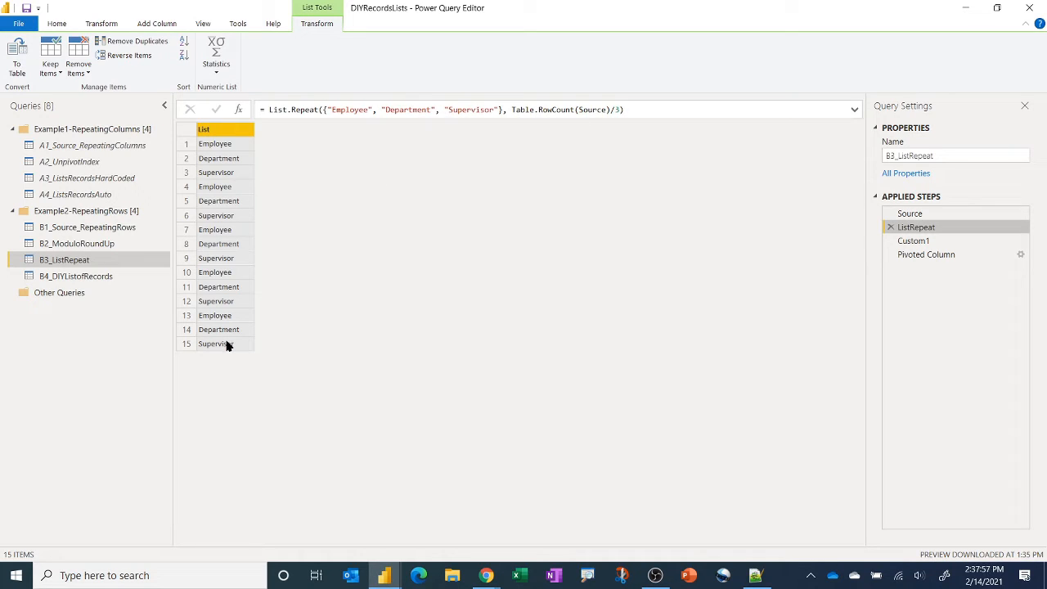
left_click(929, 242)
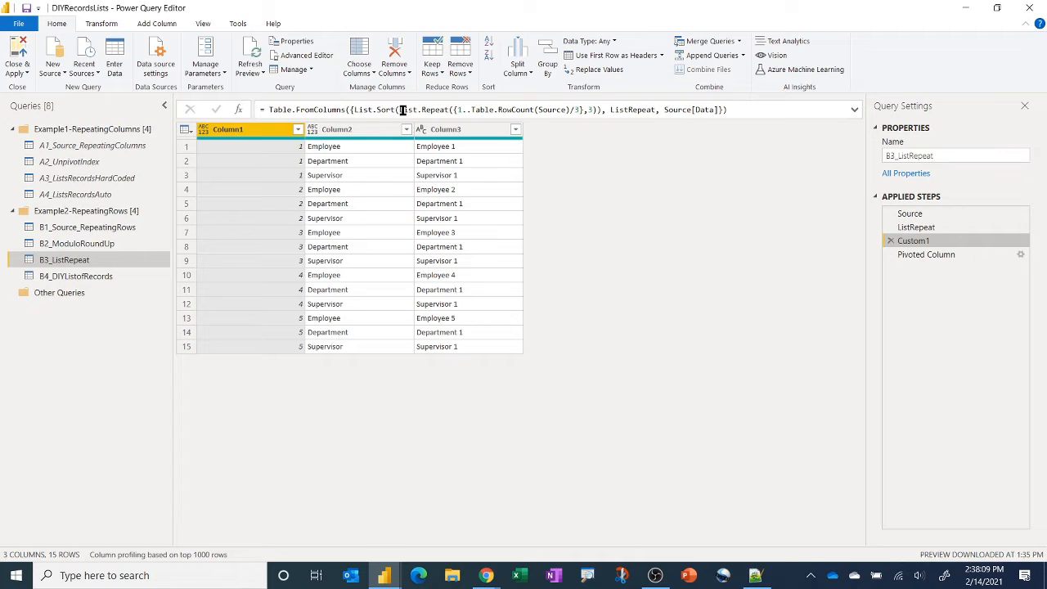
Examine the List.Repeat, List.Sort and Source[Data] parts of the Custom1 formula, and view the Pivoted Column step
left_click_drag(401, 109, 593, 110)
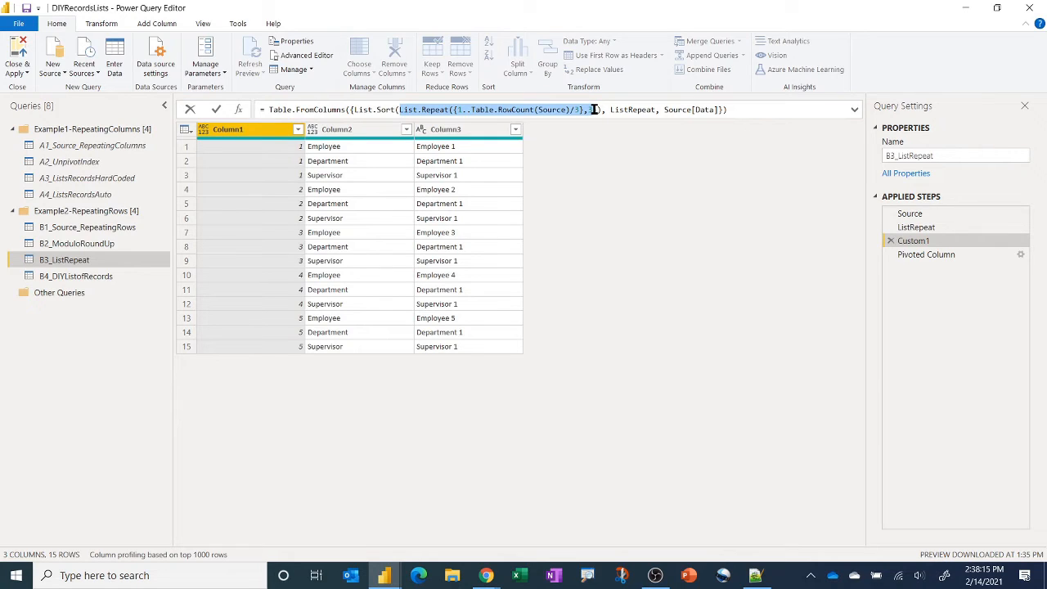
left_click_drag(594, 109, 596, 130)
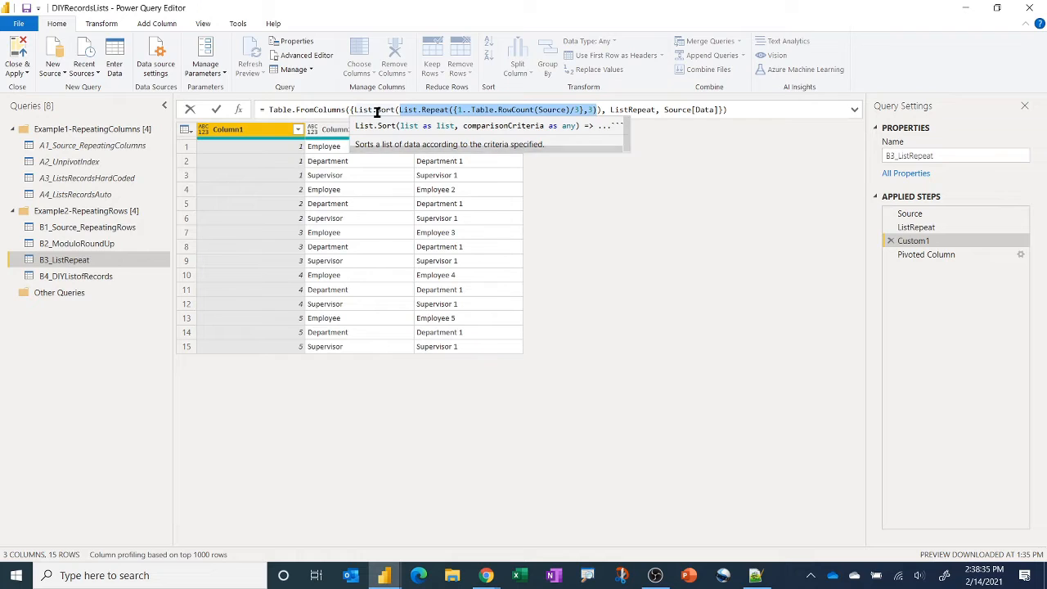
left_click(377, 111)
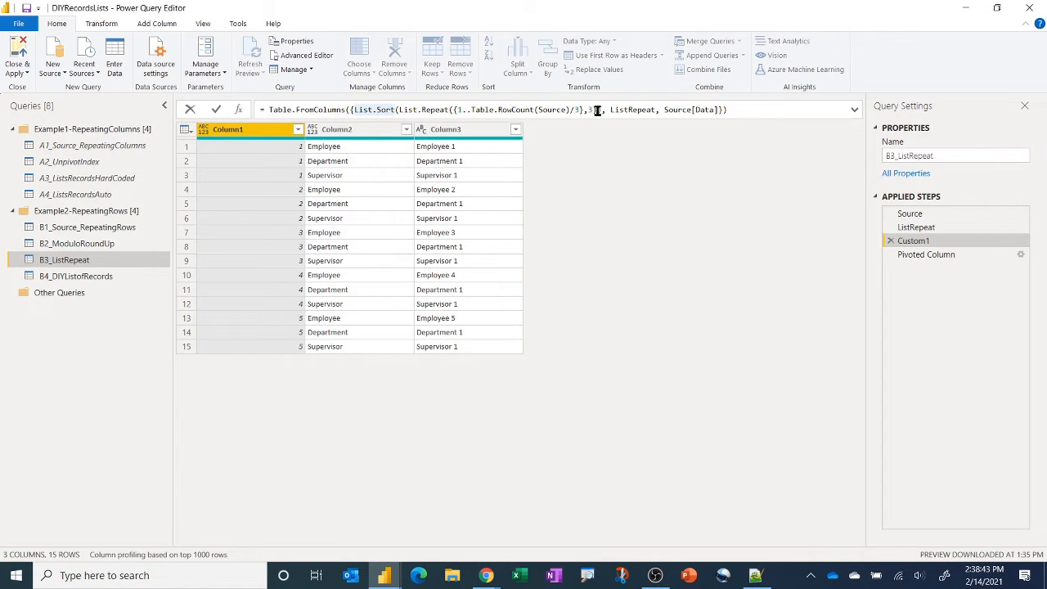
mouse_move(640, 111)
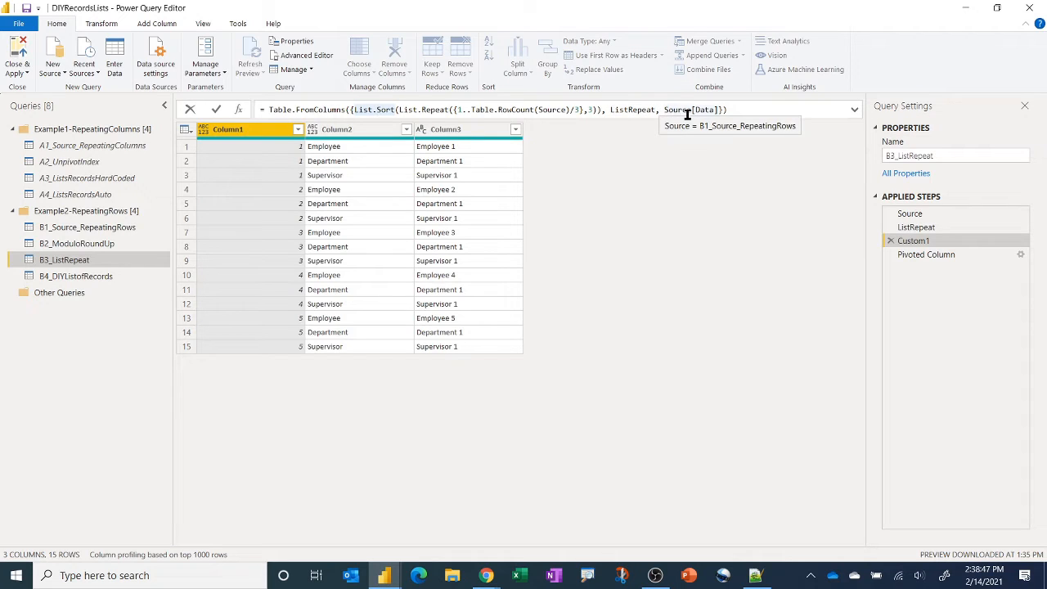
left_click_drag(664, 108, 716, 109)
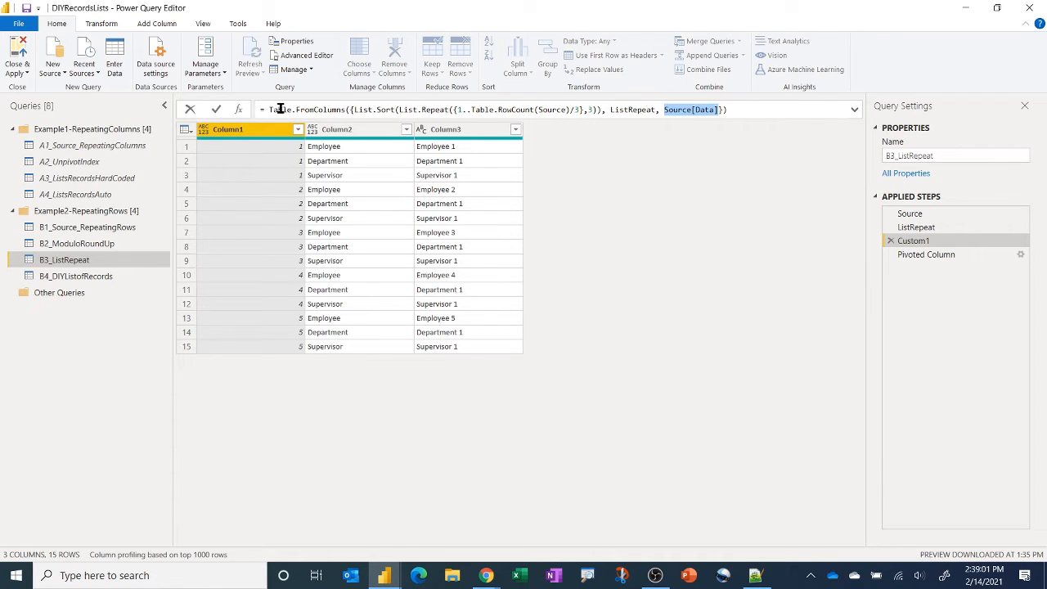
mouse_move(272, 110)
key("Return")
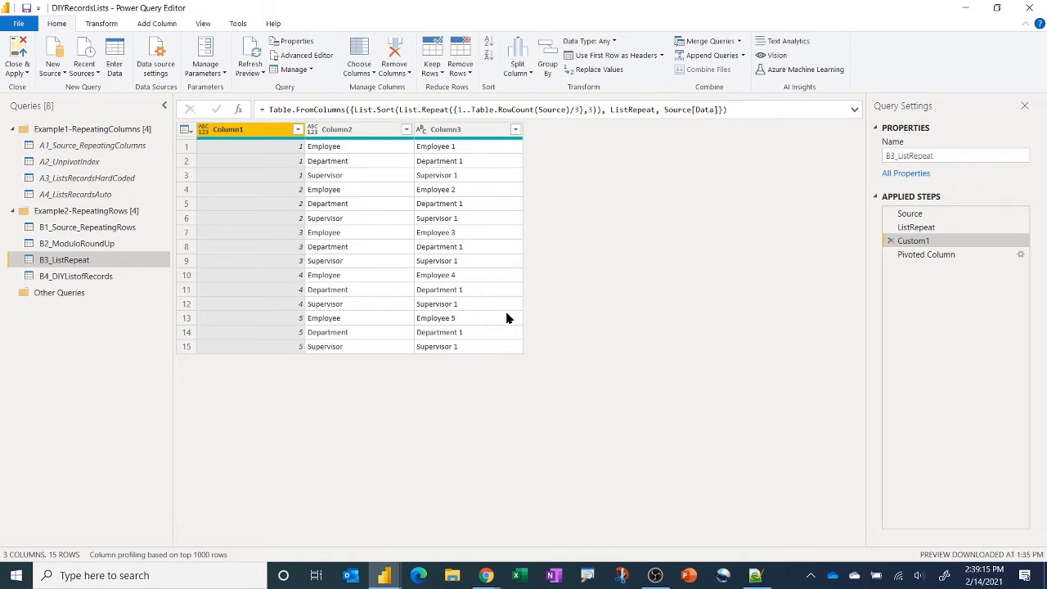
left_click(928, 256)
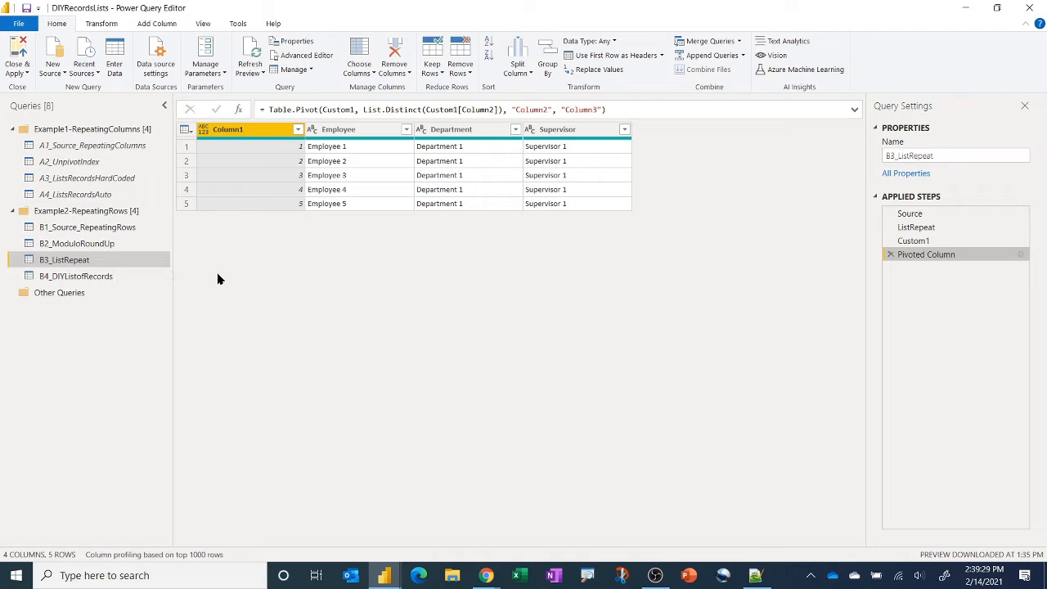
Review the Source and Custom1 steps of B4_DIYListofRecords, examining Source[Data] and the underscore argument of Record.FromList in the formula
left_click(117, 275)
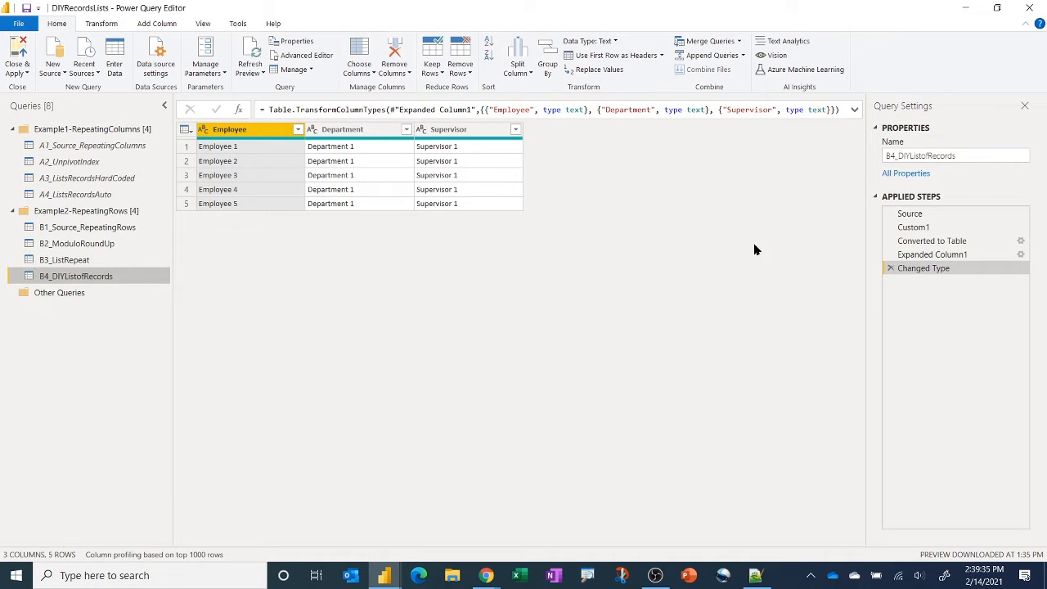
left_click(918, 214)
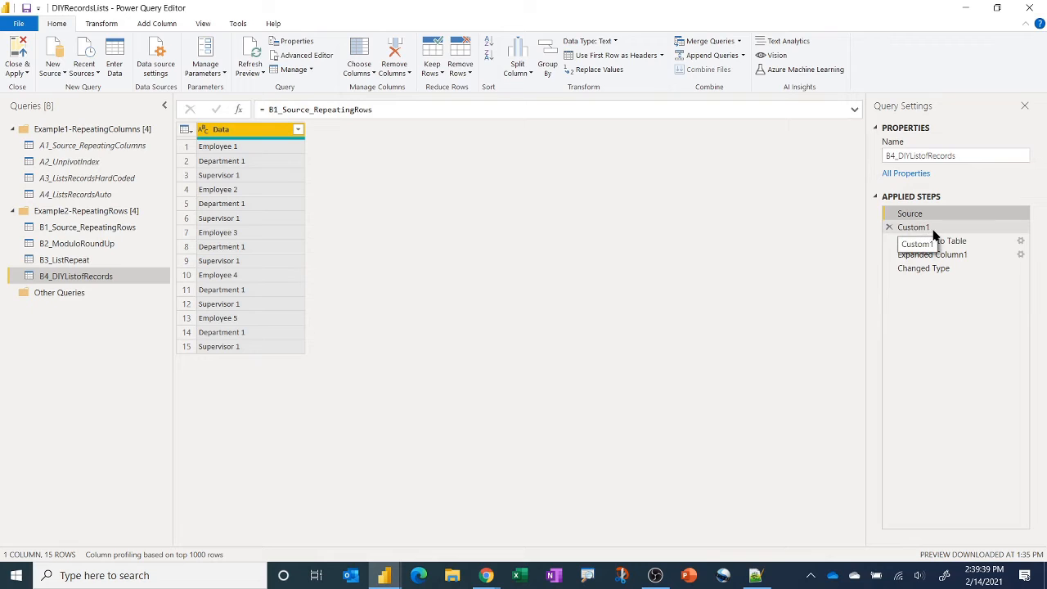
left_click(935, 230)
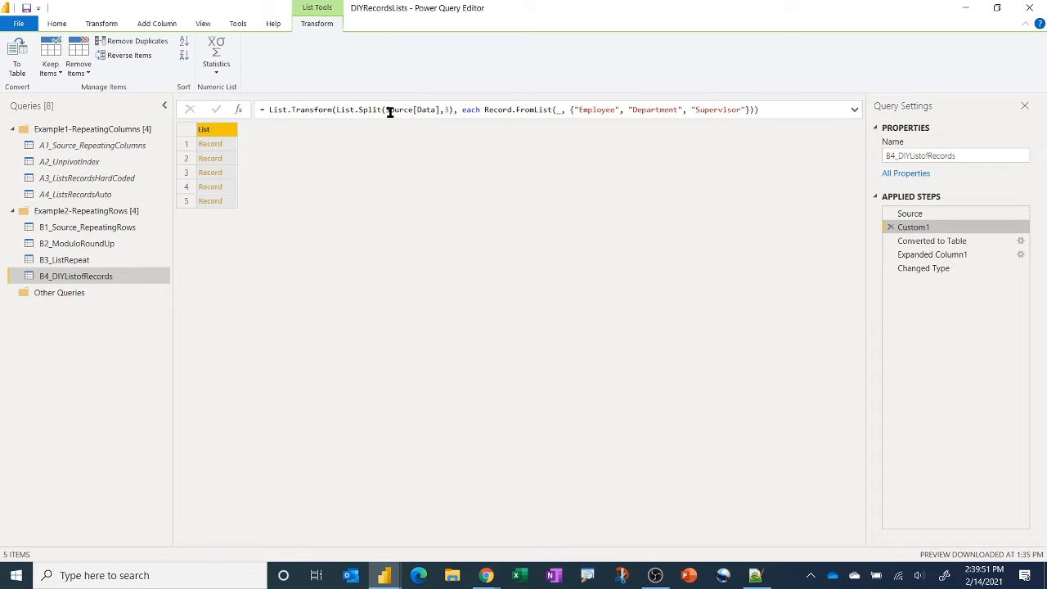
left_click_drag(386, 110, 440, 111)
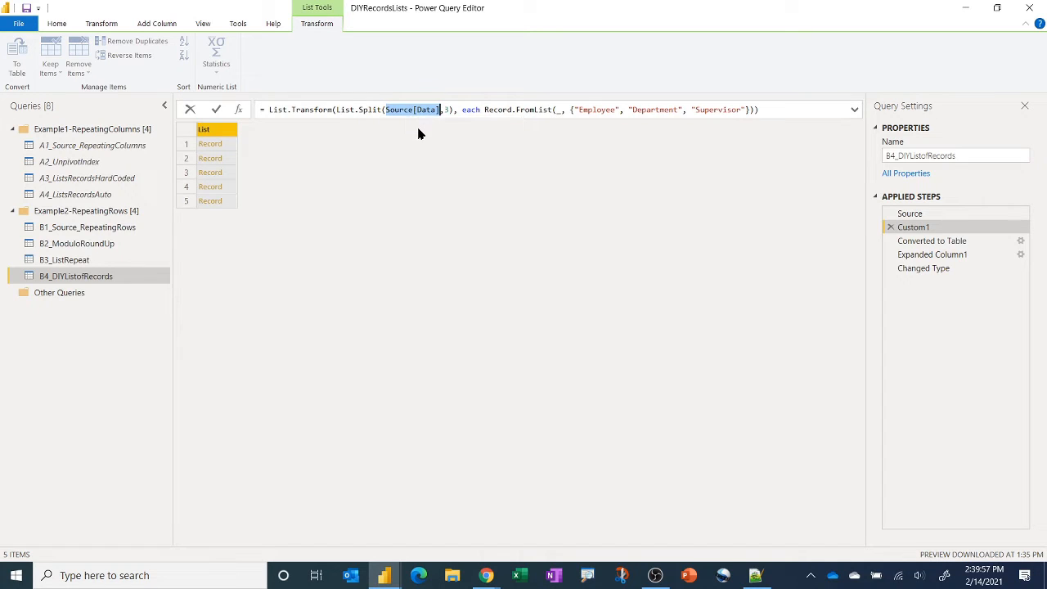
mouse_move(362, 111)
left_click(556, 110)
double_click(556, 111)
Preview each of the five records in the list returned by the Custom1 step
left_click(230, 143)
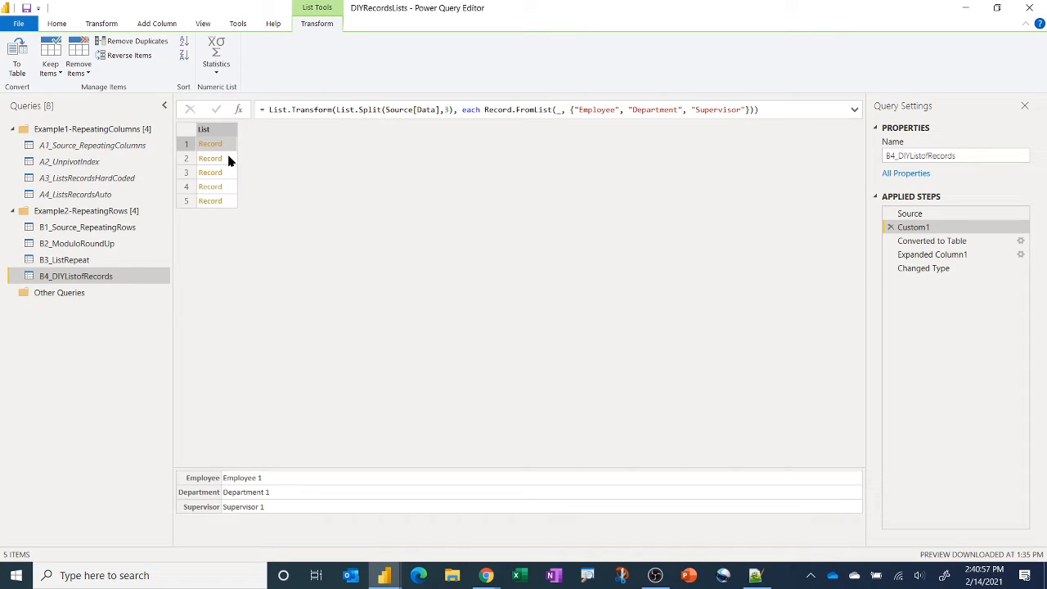
left_click(229, 160)
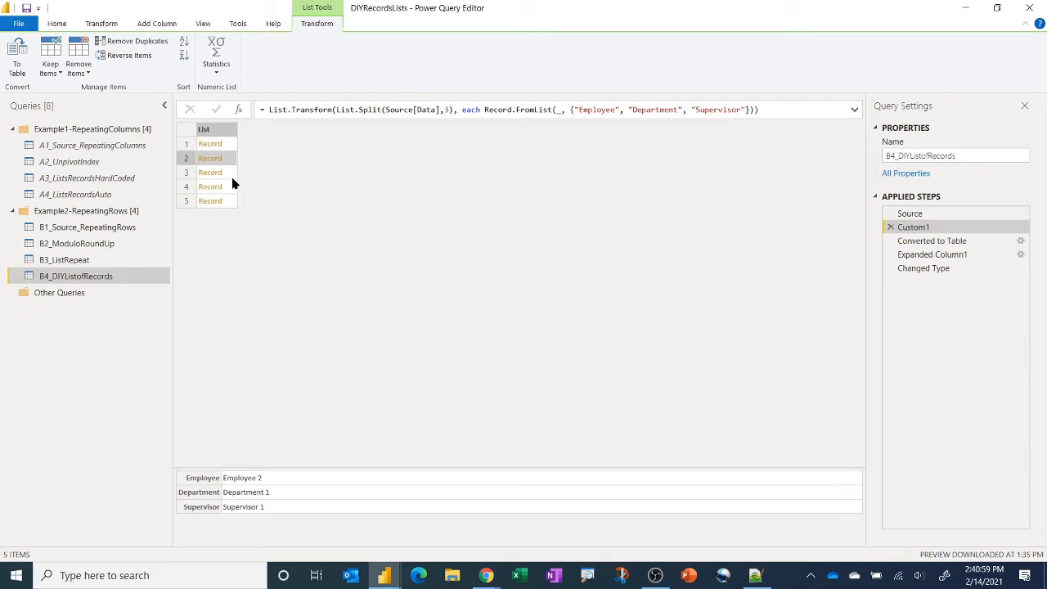
left_click(234, 176)
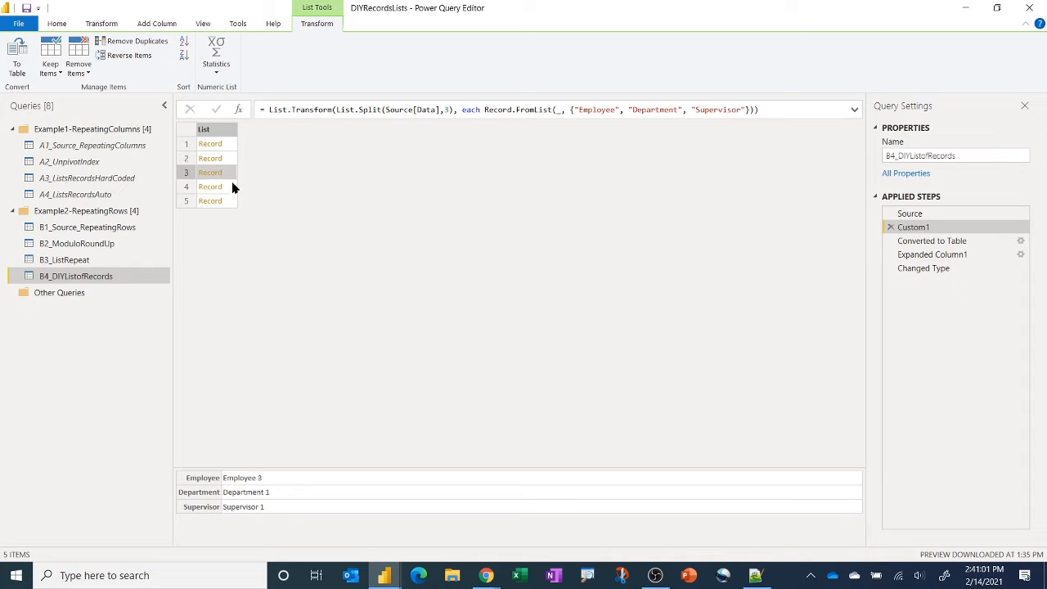
left_click(233, 189)
left_click(233, 201)
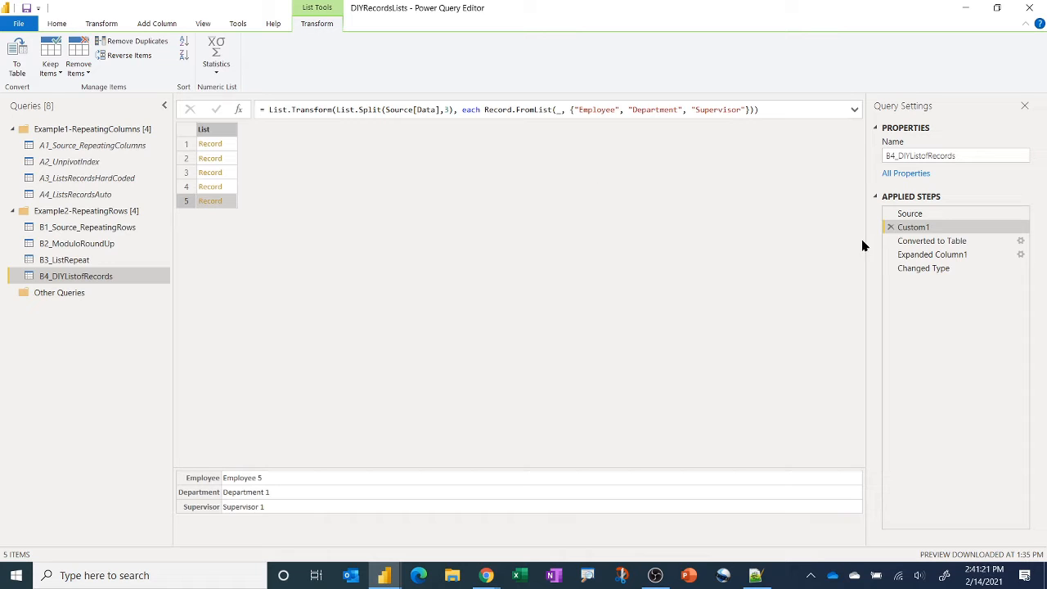
Review the Converted to Table, Expanded Column1 and Changed Type applied steps of the B4_DIYListofRecords query
left_click(929, 242)
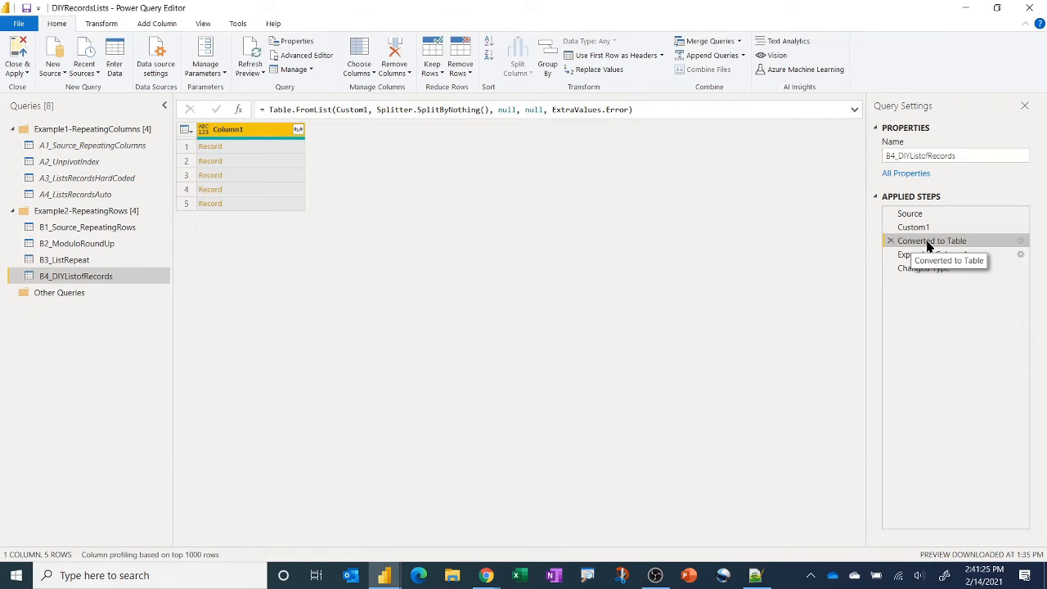
left_click(928, 256)
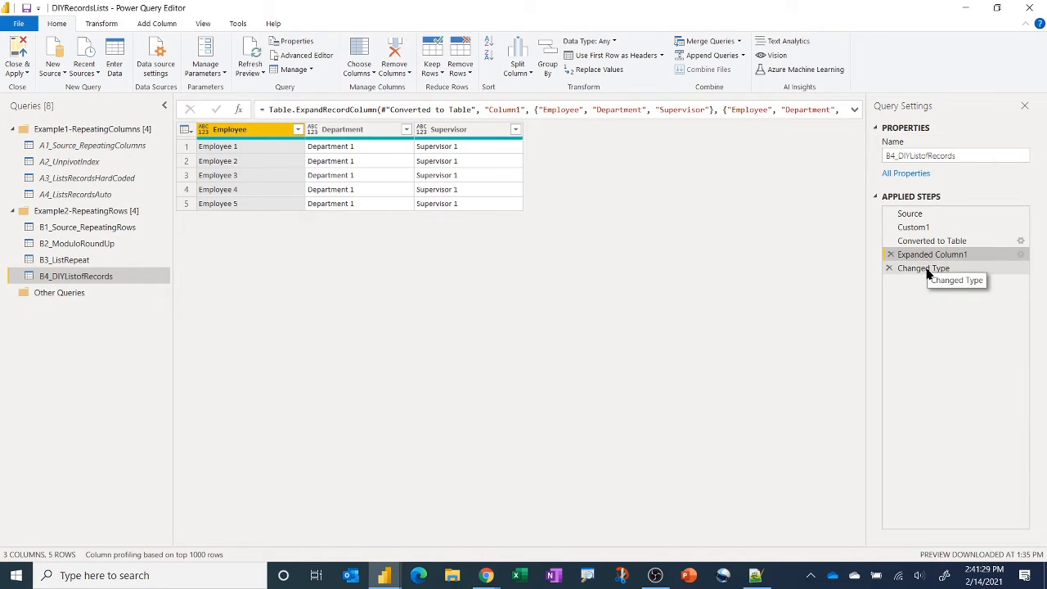
left_click(926, 269)
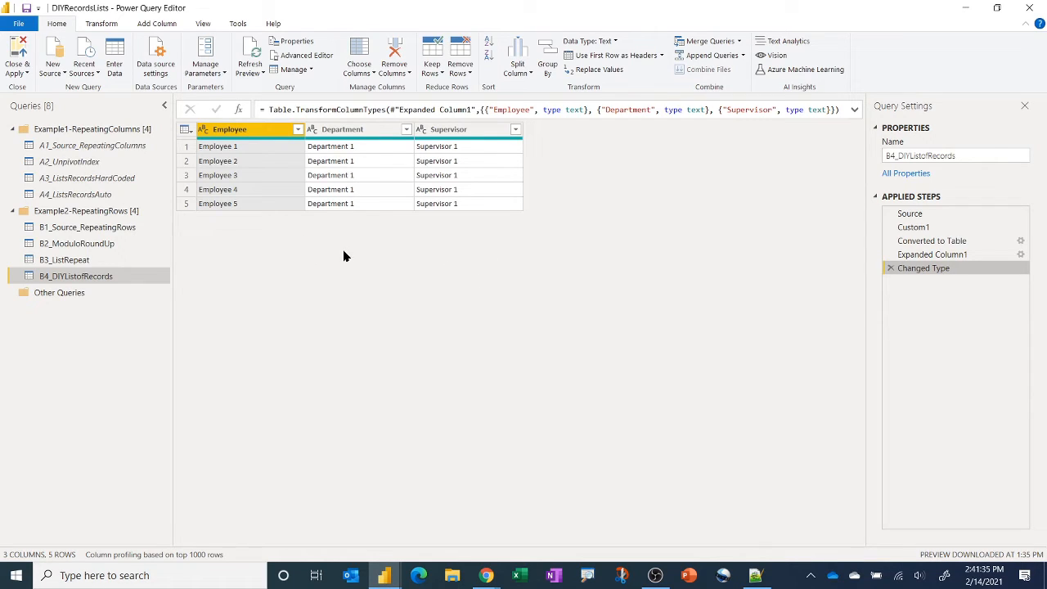
In the Source step of B1_Source_RepeatingRows, change the list range inside List.Transform to {1..200000}
left_click(107, 228)
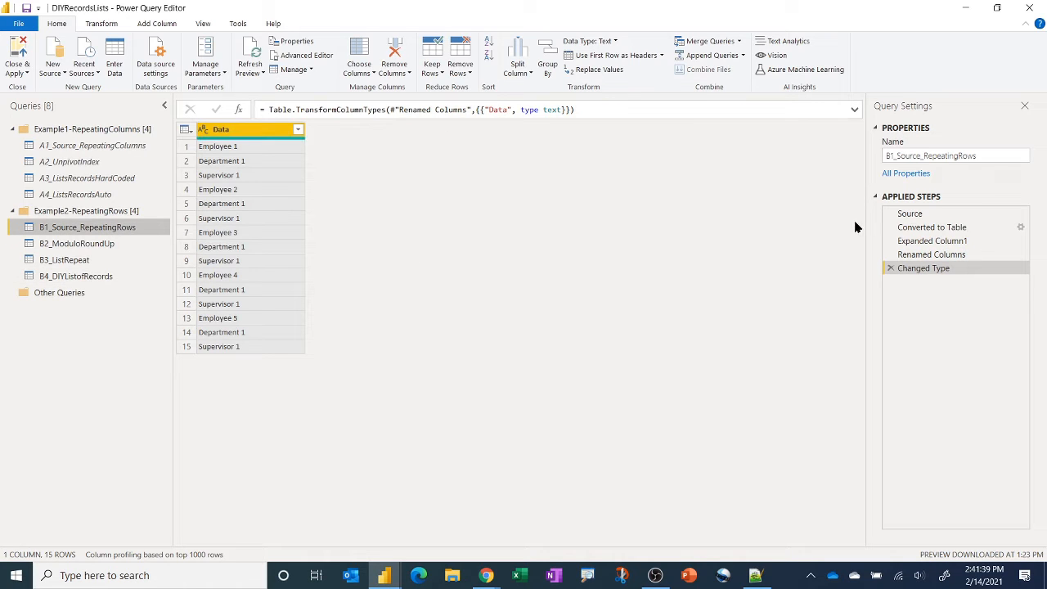
left_click(922, 214)
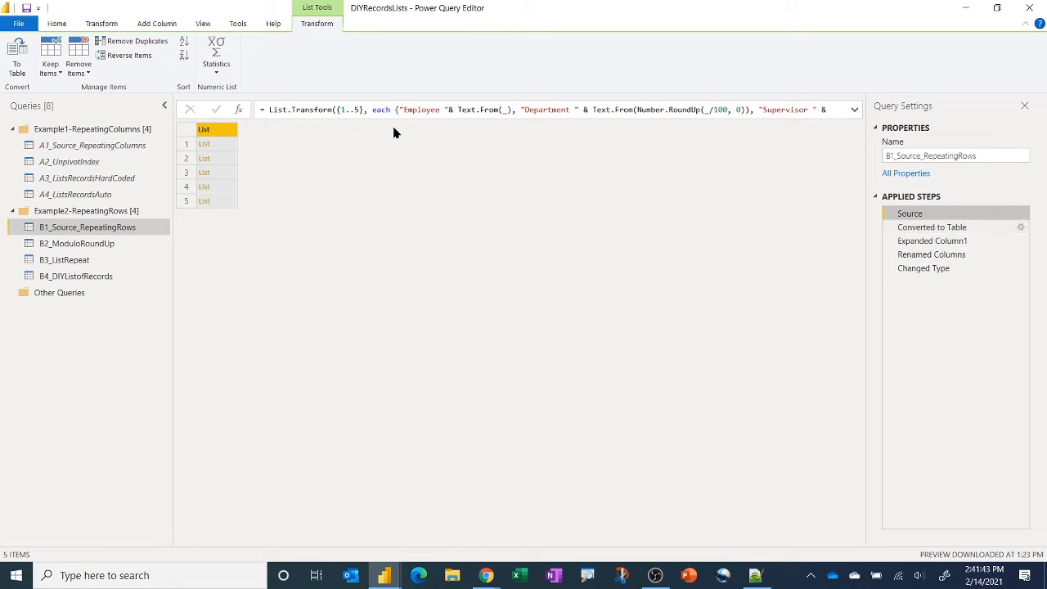
left_click(359, 113)
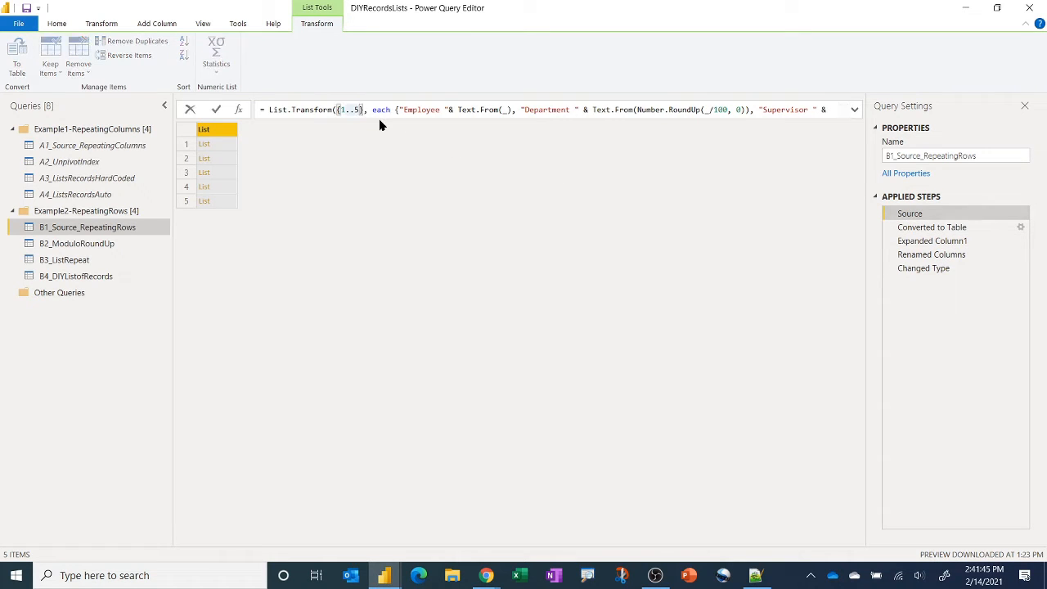
key("BackSpace")
type("20000")
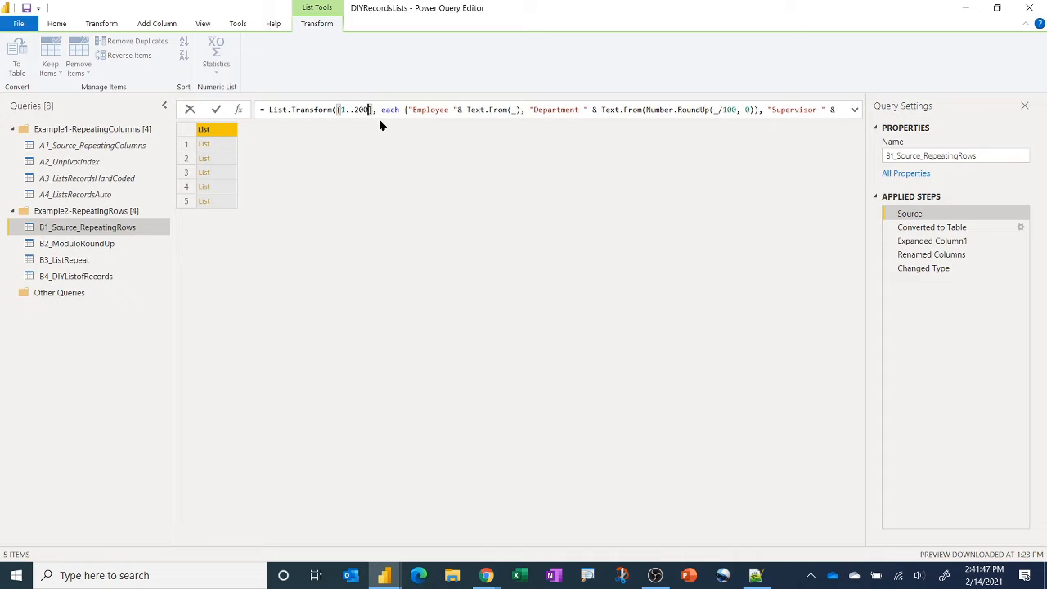
type("0")
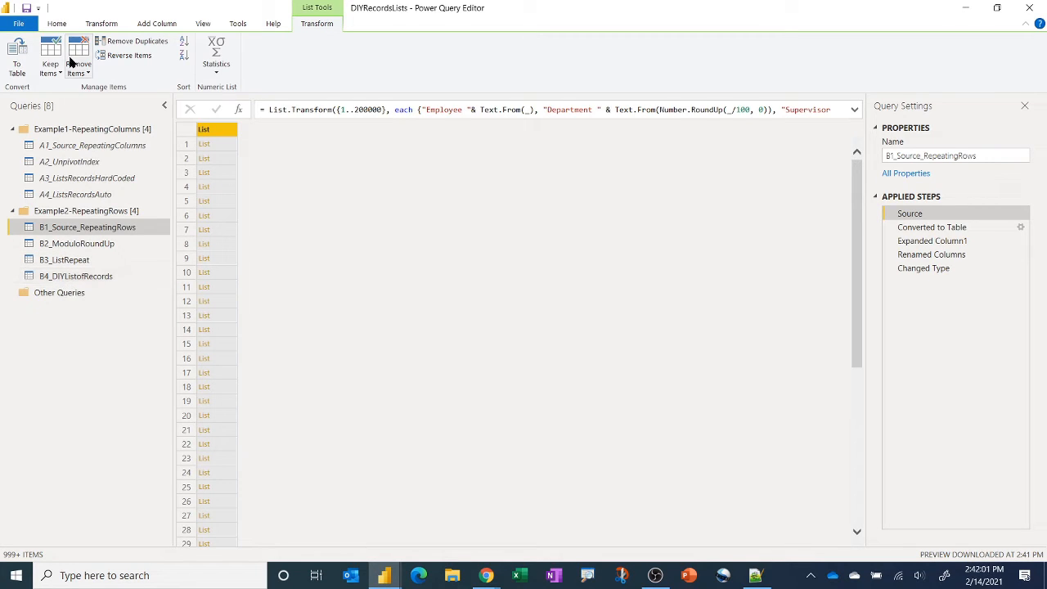
left_click(58, 24)
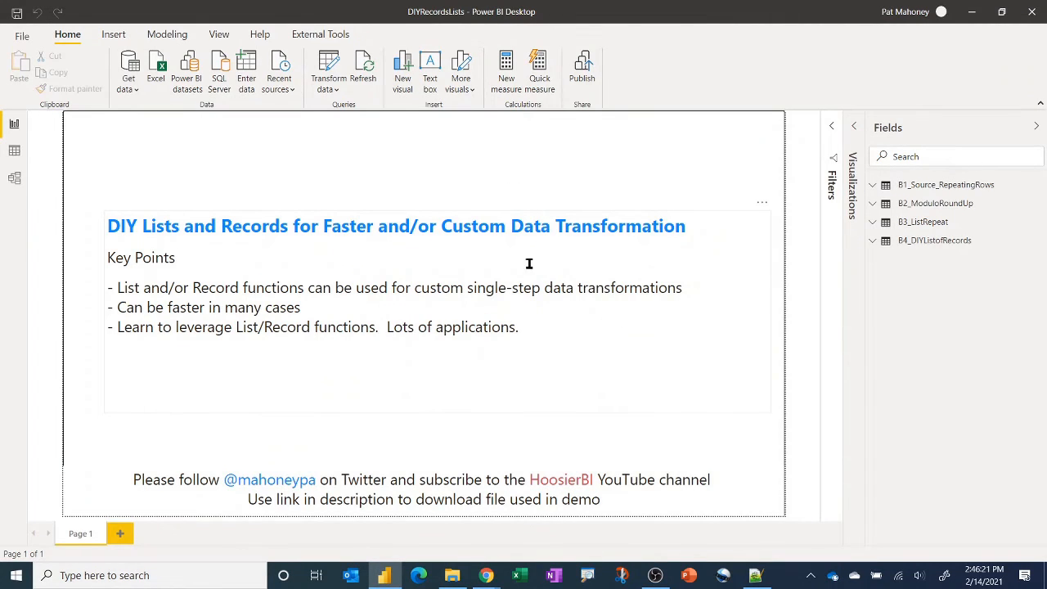
Reopen the Power Query Editor and examine the repeating ReportDate and Sold columns of A1_Source_RepeatingColumns
left_click(327, 61)
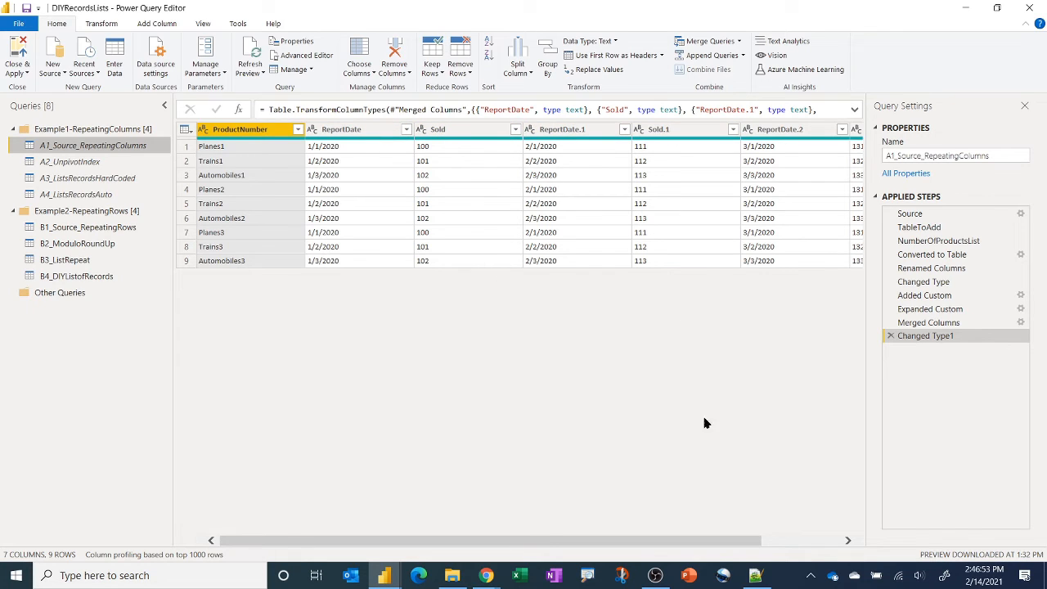
left_click_drag(723, 540, 809, 534)
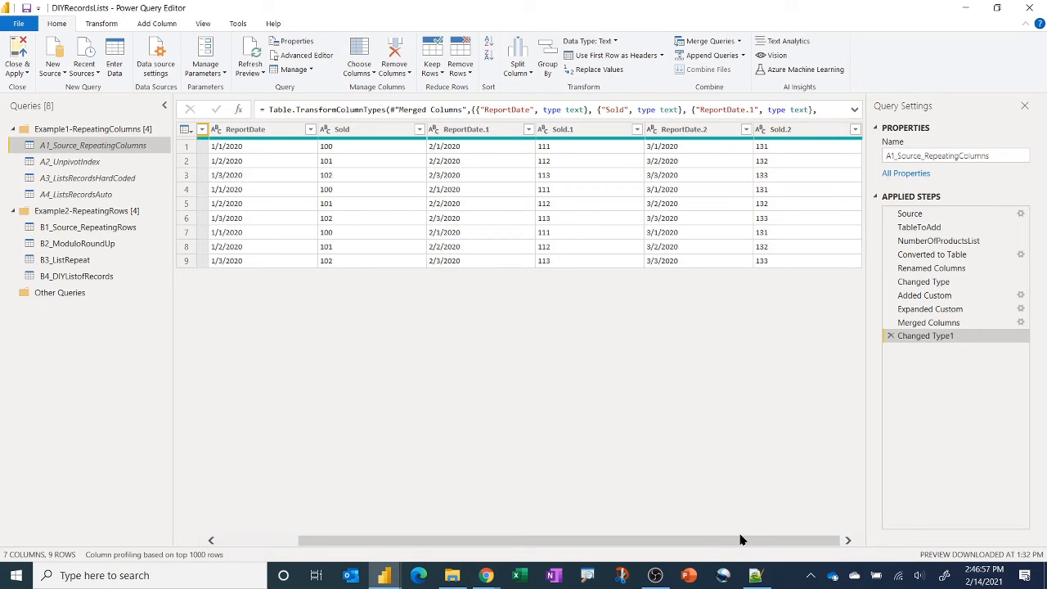
left_click_drag(740, 541, 646, 535)
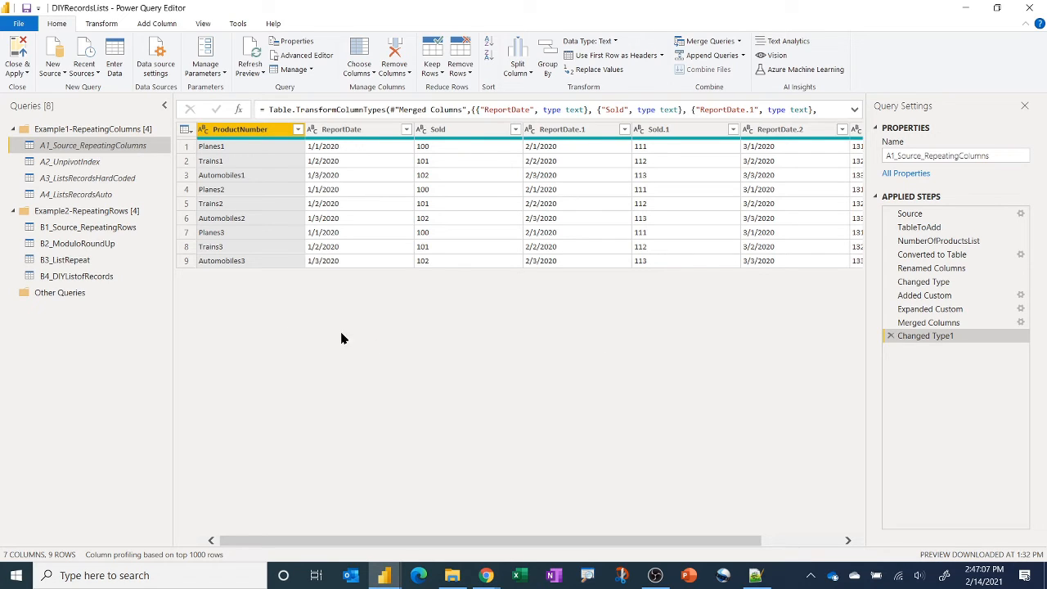
Review the A2_UnpivotIndex query from its Source step through Unpivoted Other Columns, Extracted Text Before Delimiter and Added Index
left_click(91, 163)
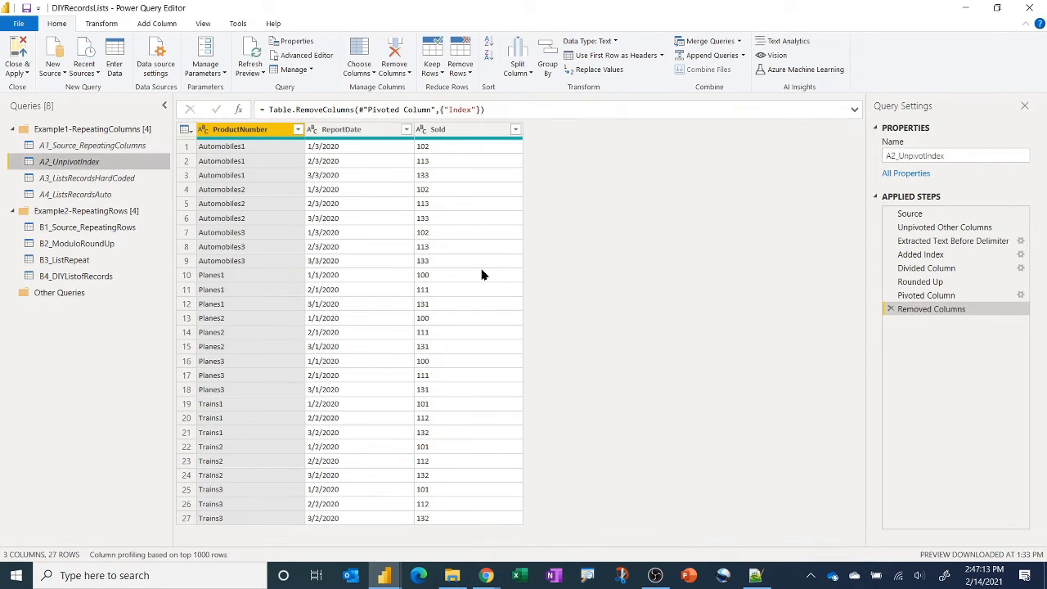
left_click(942, 211)
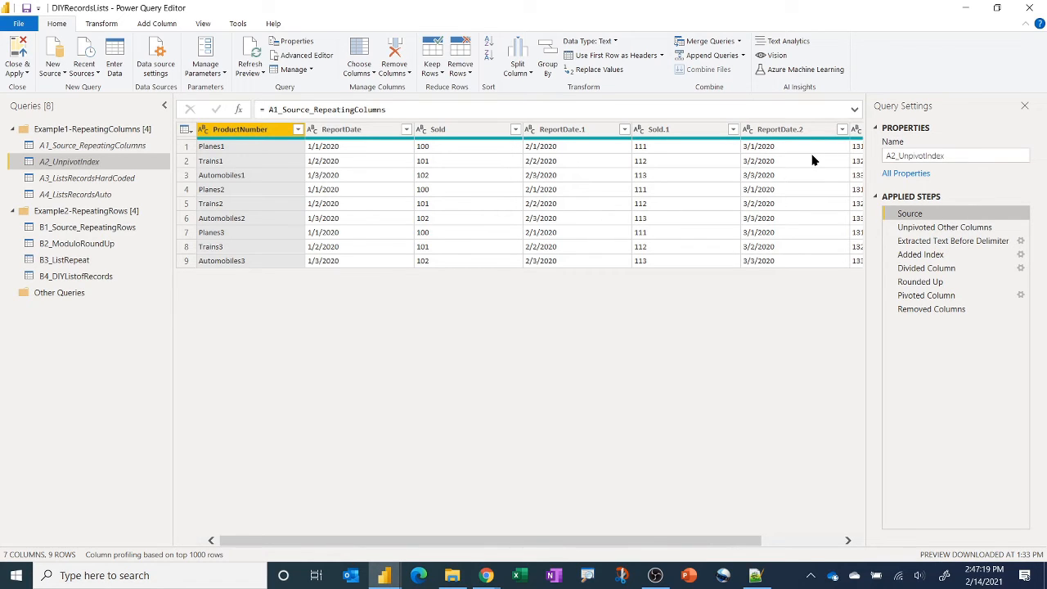
left_click(951, 229)
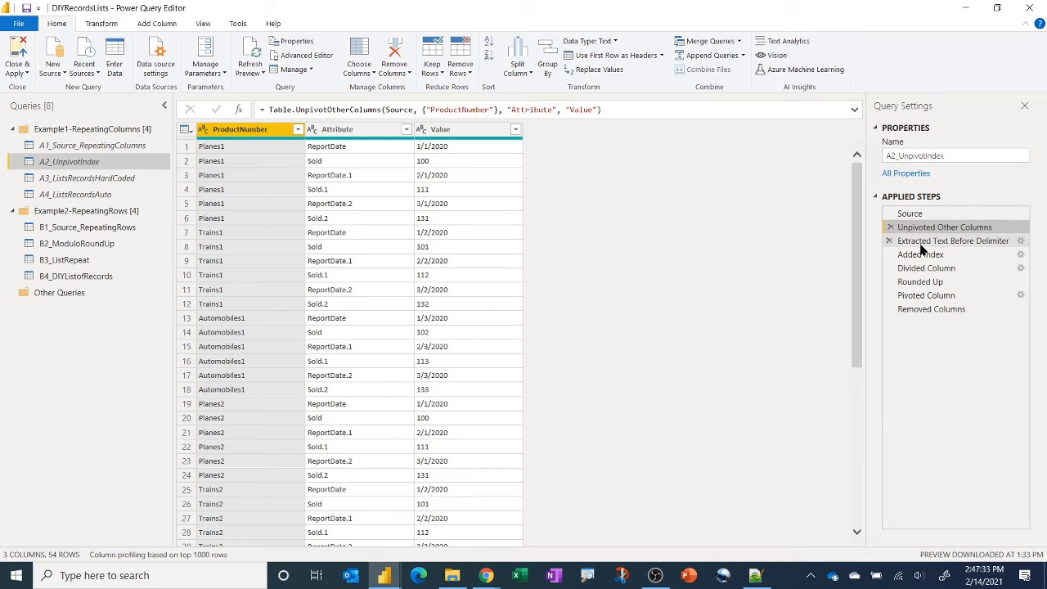
left_click(947, 244)
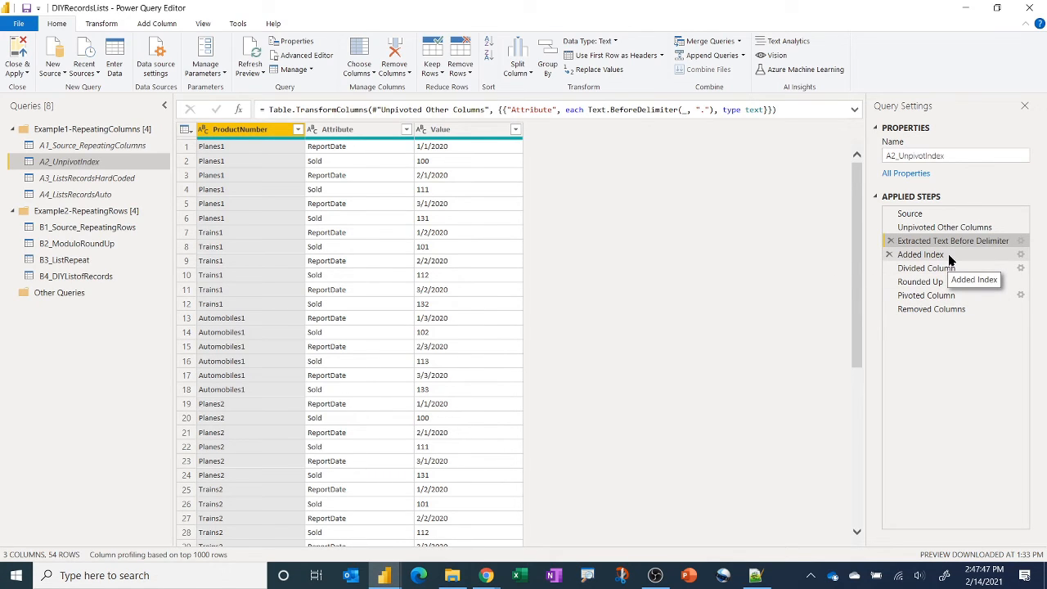
left_click(920, 254)
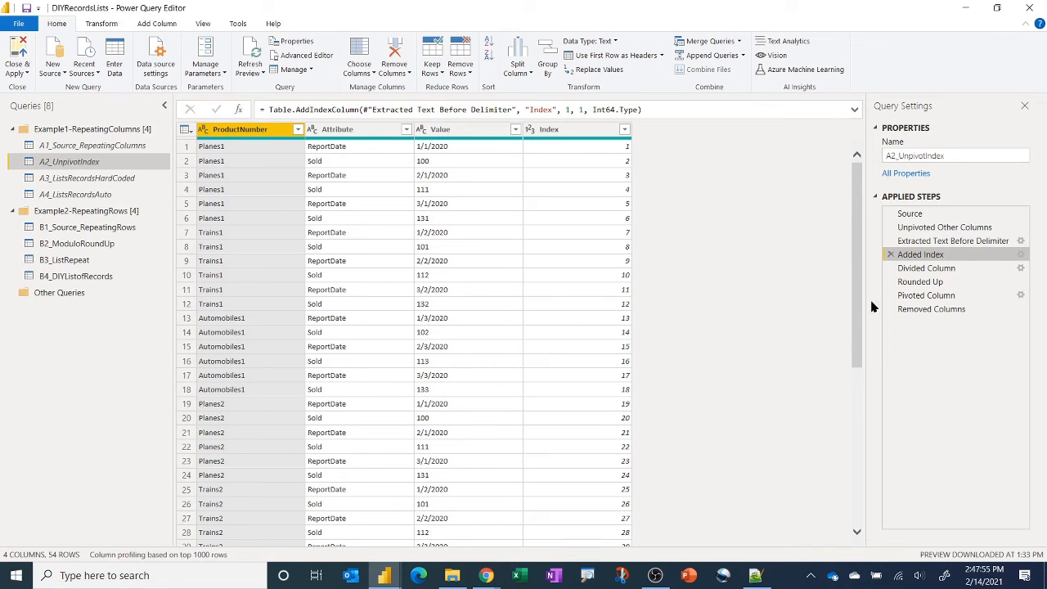
Review the Divided Column, Rounded Up, Pivoted Column and Removed Columns steps of A2_UnpivotIndex
left_click(930, 270)
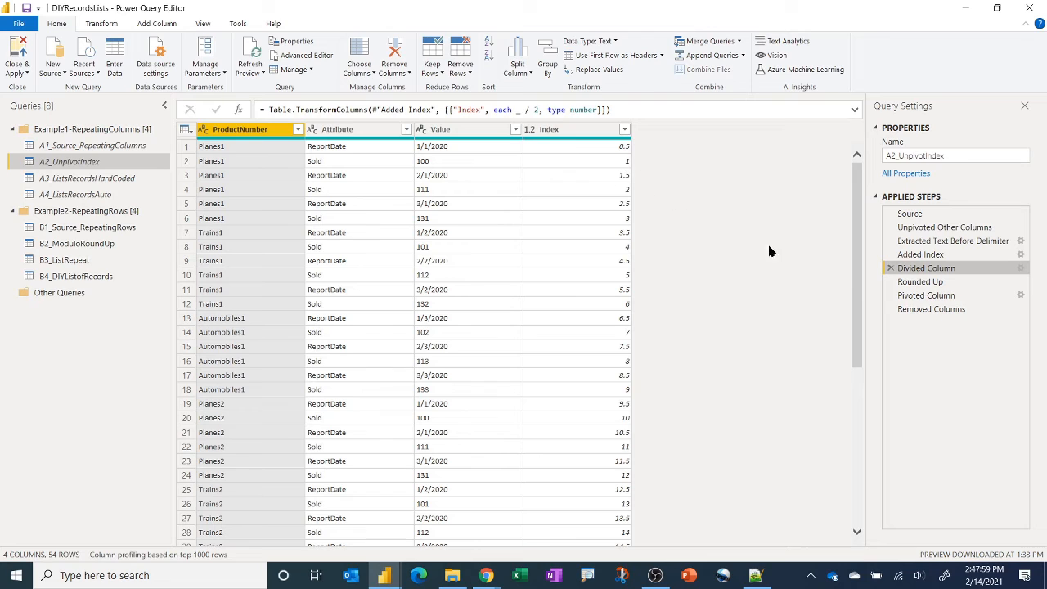
left_click(923, 284)
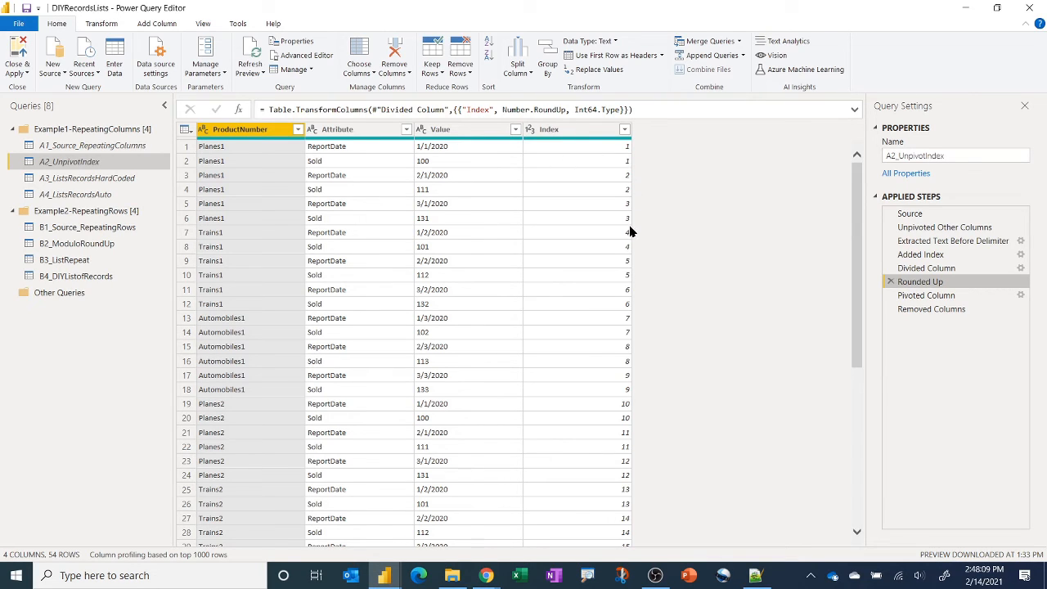
left_click(938, 297)
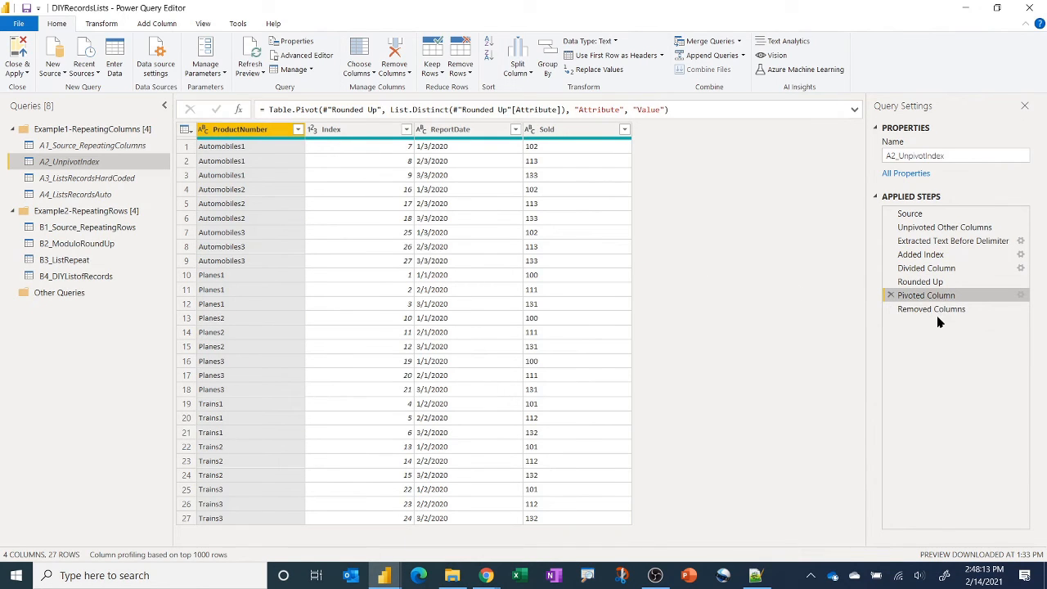
left_click(938, 309)
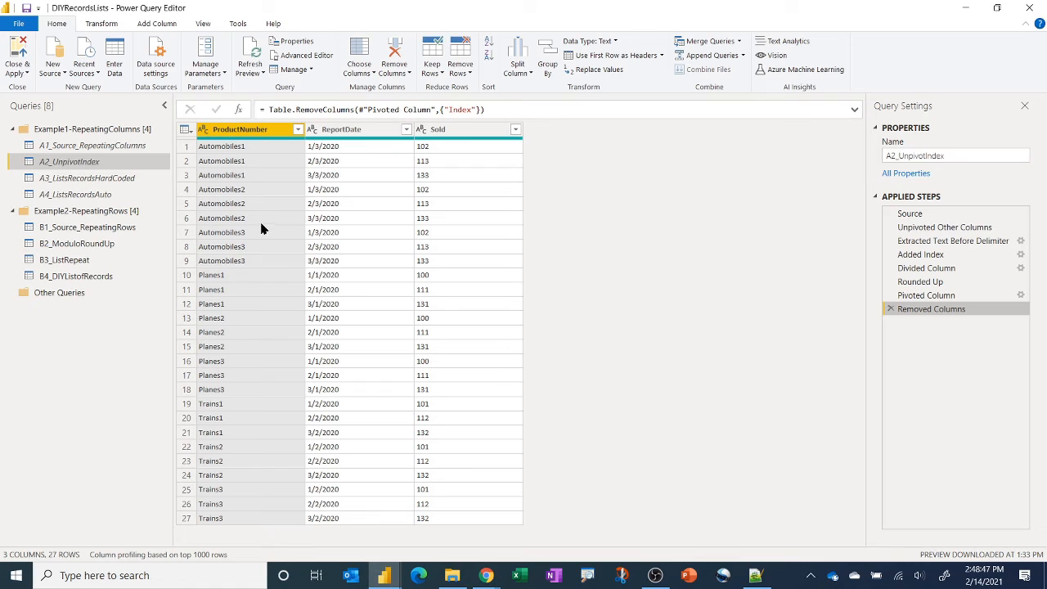
Review the Source and Added Custom steps of A3_ListsRecordsHardCoded, examining the full formula behind the ListOfRecords column
left_click(112, 180)
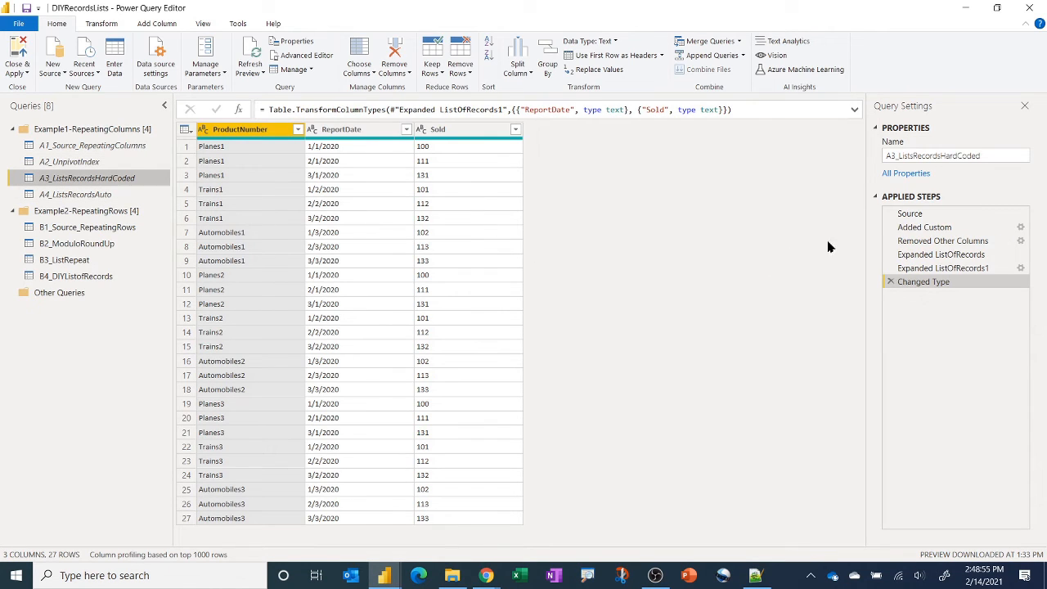
left_click(939, 214)
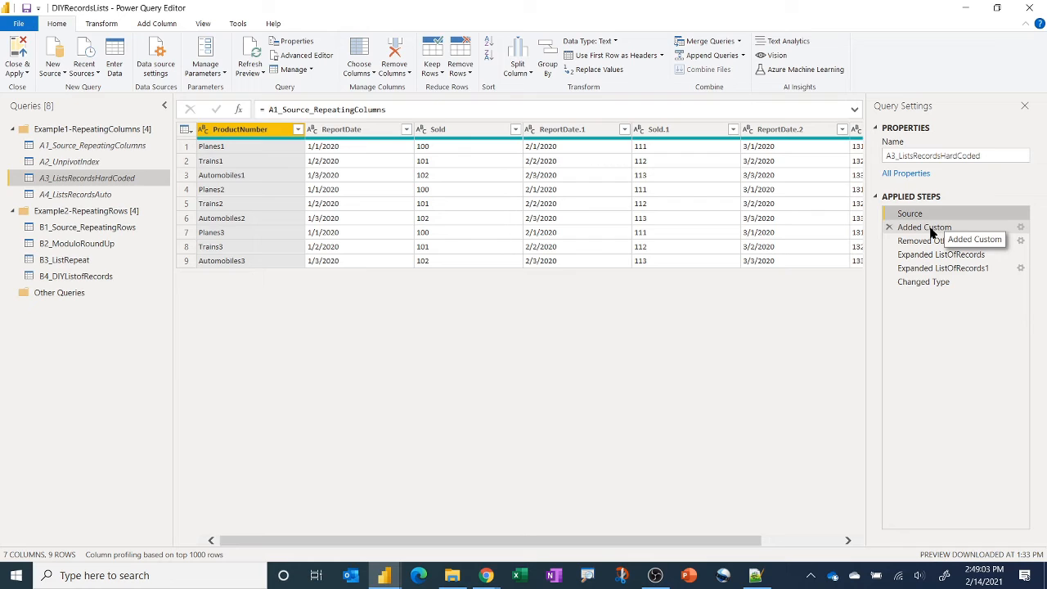
left_click(930, 229)
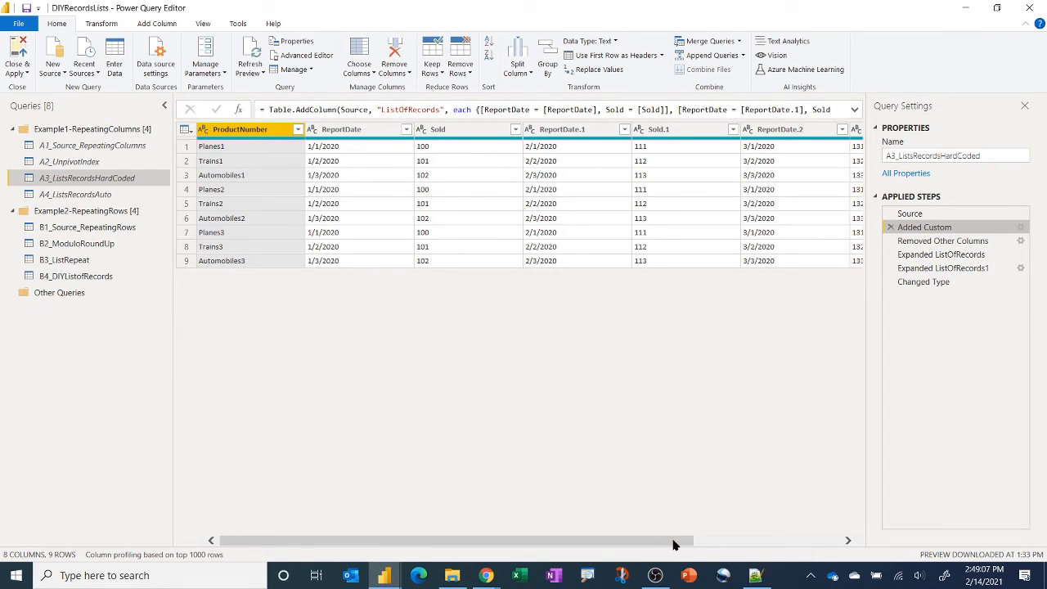
left_click_drag(677, 543, 840, 542)
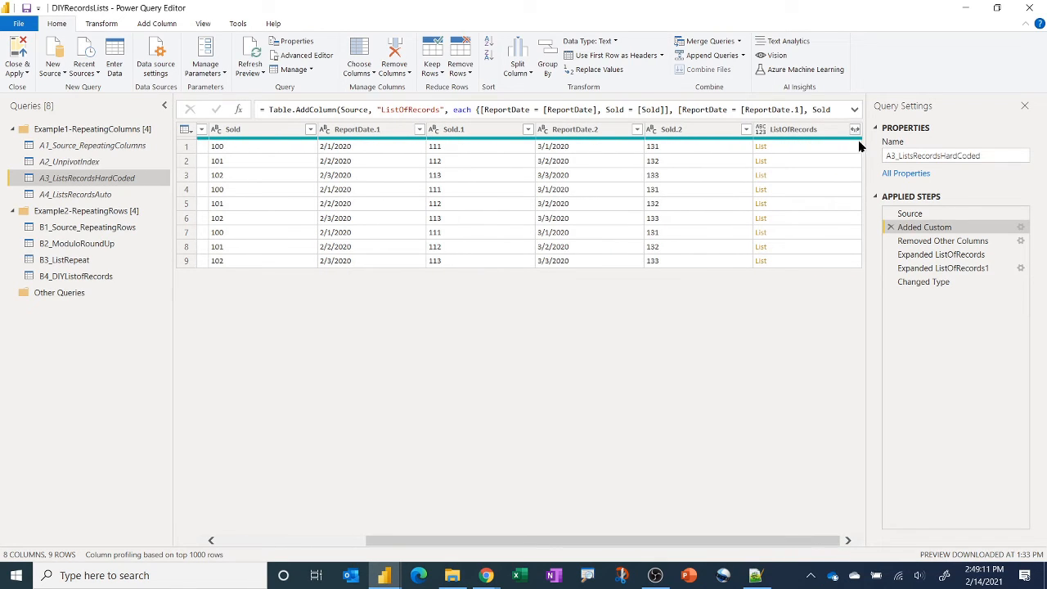
left_click(855, 110)
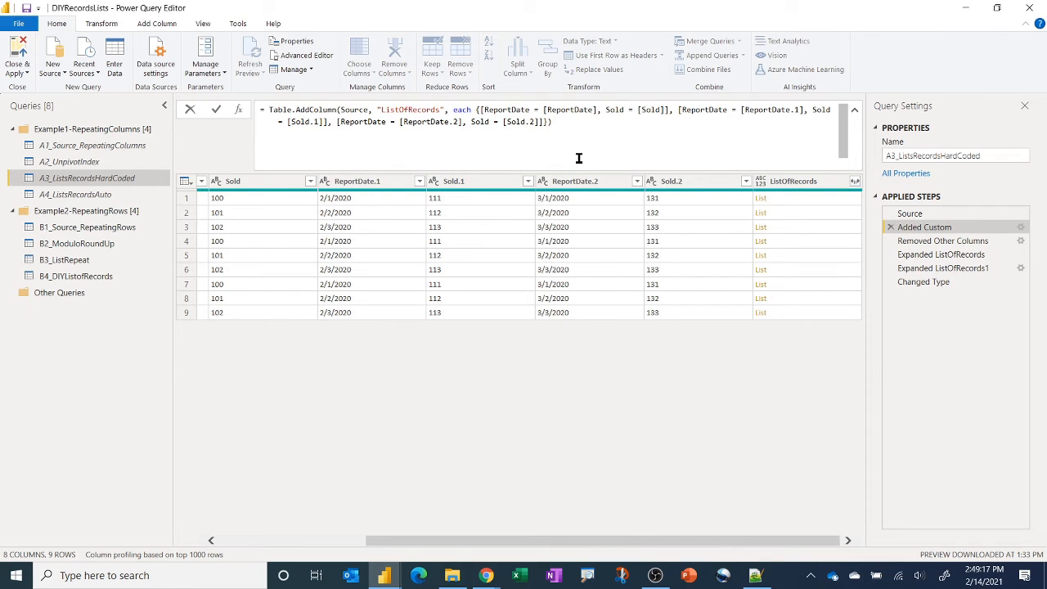
left_click(477, 111)
type("(")
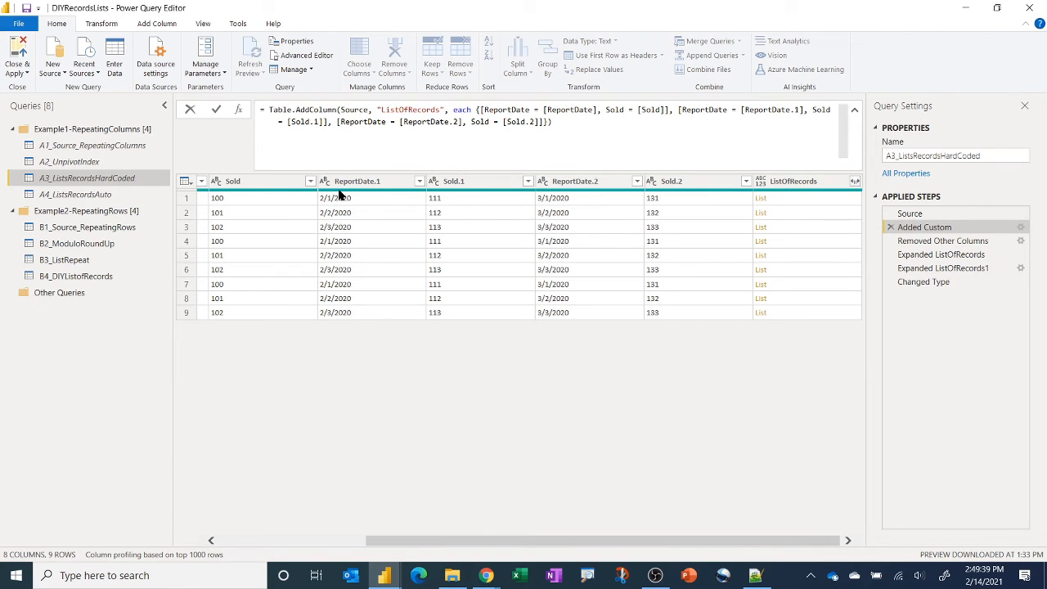
Compare the source columns with the ListOfRecords column in the Added Custom step and preview the list in the first row
left_click(424, 540)
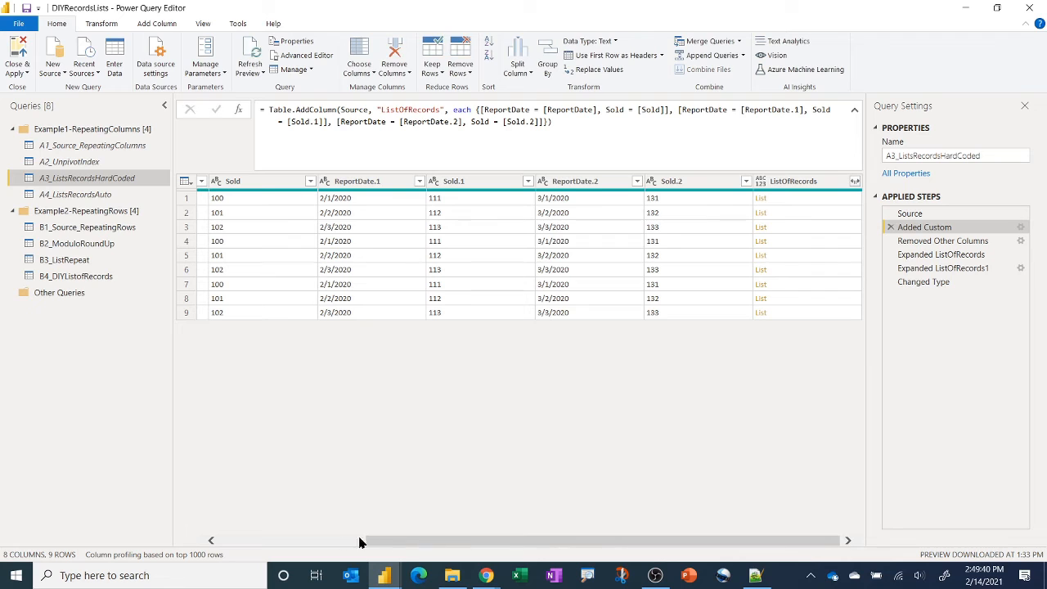
left_click(312, 540)
left_click(312, 540)
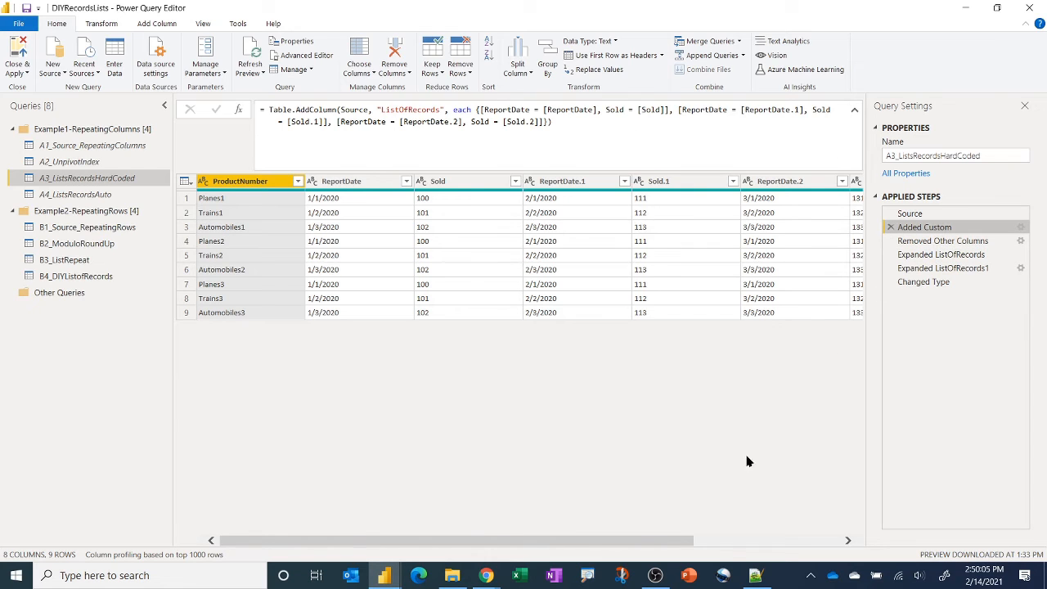
left_click_drag(678, 543, 843, 503)
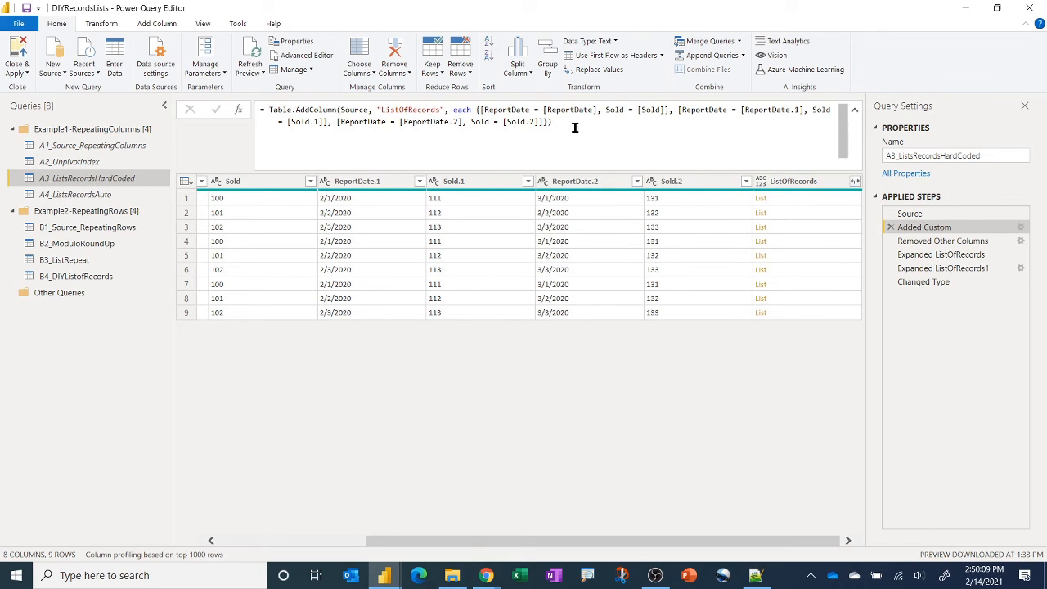
left_click(807, 201)
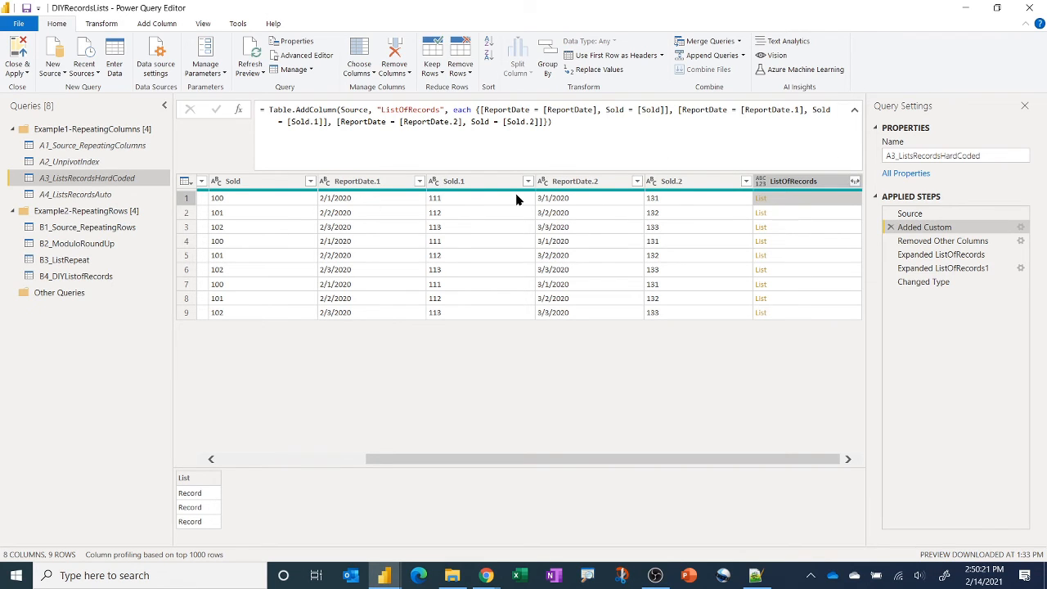
Review the Removed Other Columns step with the Planes1 list preview and the column's expand options, and view the Expanded ListOfRecords step
left_click(961, 244)
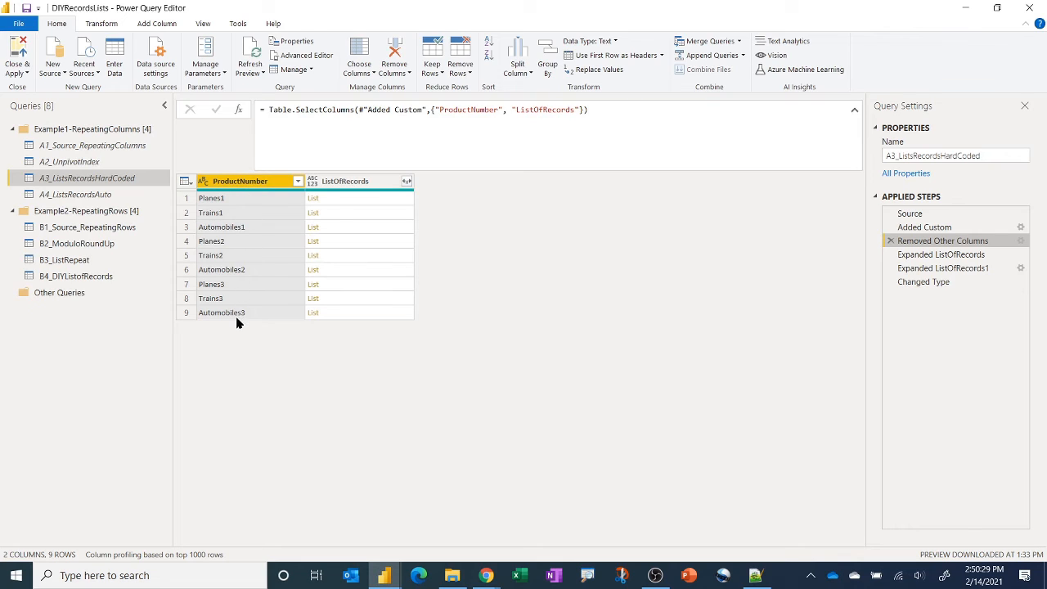
left_click(387, 201)
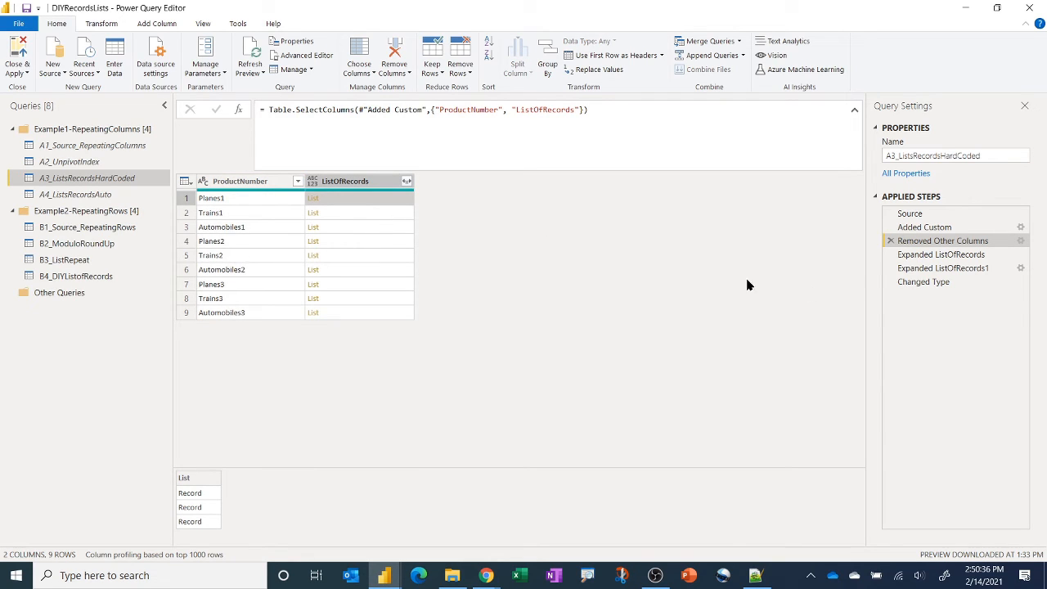
left_click(406, 181)
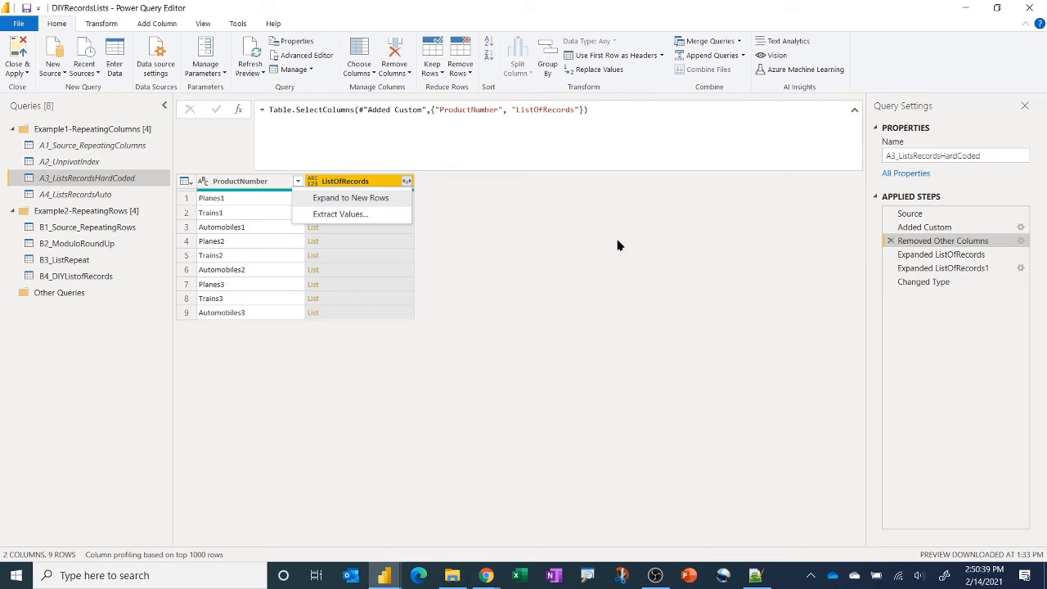
left_click(939, 255)
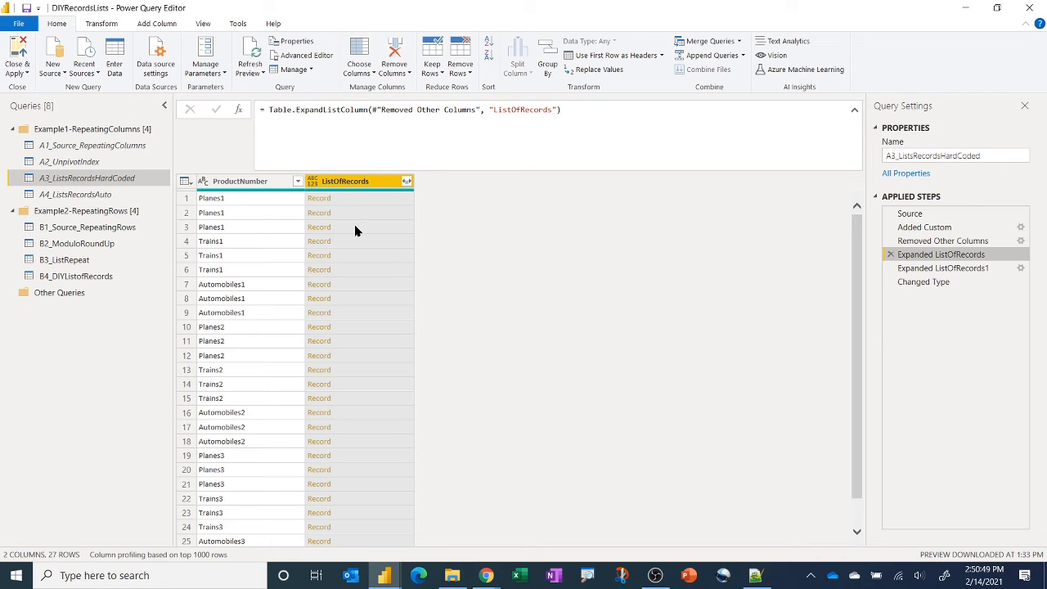
Review the record expand options for ListOfRecords, and view the Expanded ListOfRecords1 and Changed Type steps of A3_ListsRecordsHardCoded
left_click(406, 181)
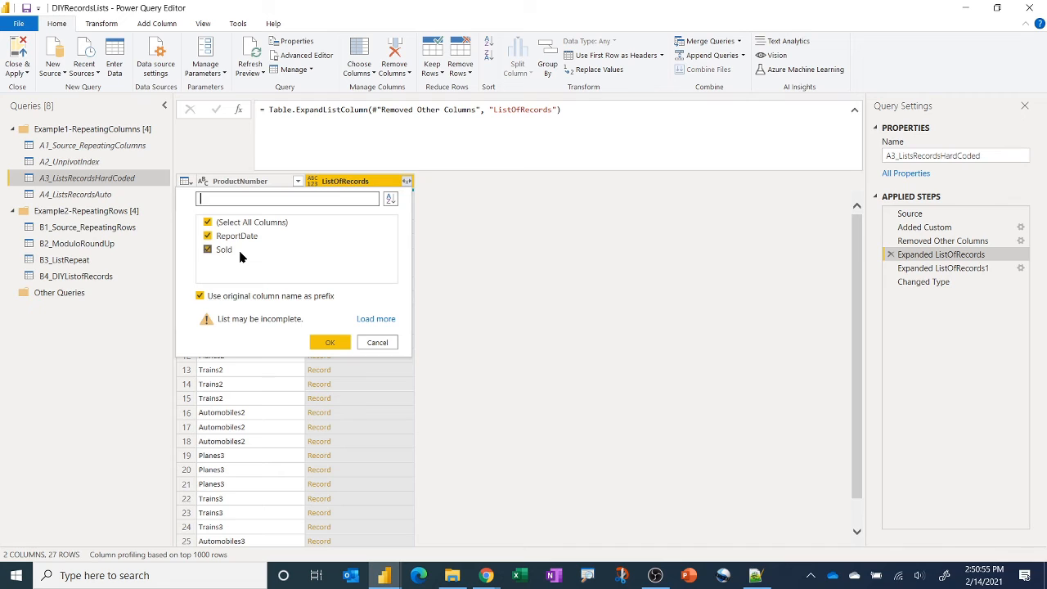
left_click(374, 344)
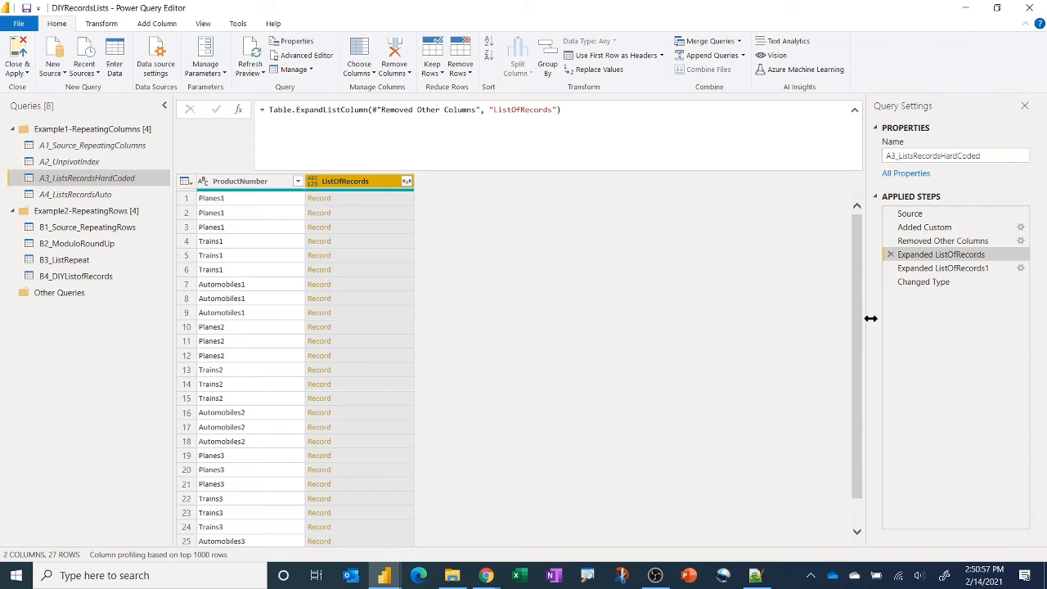
left_click(961, 269)
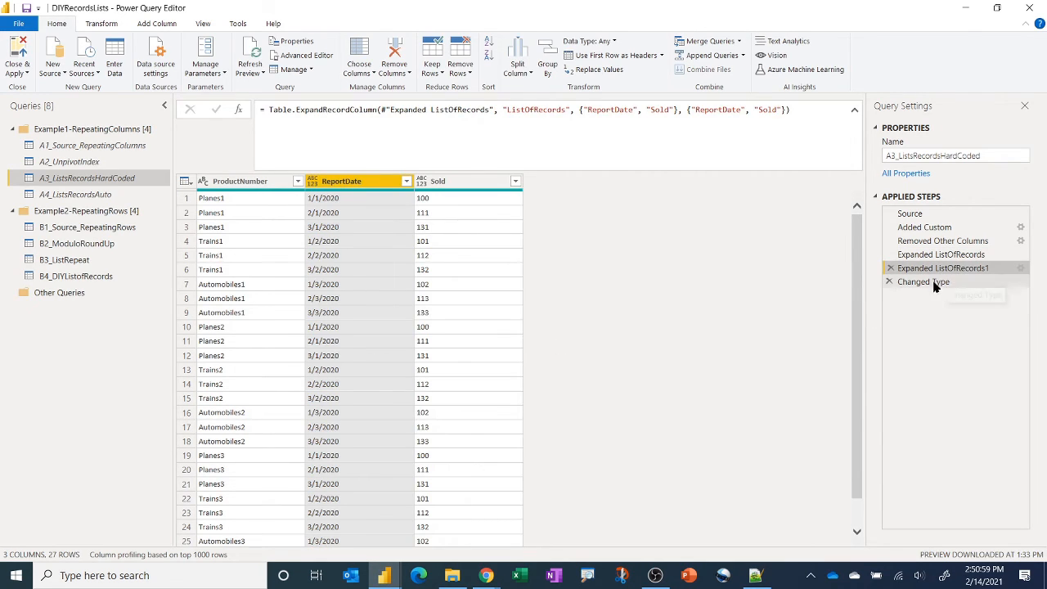
left_click(934, 283)
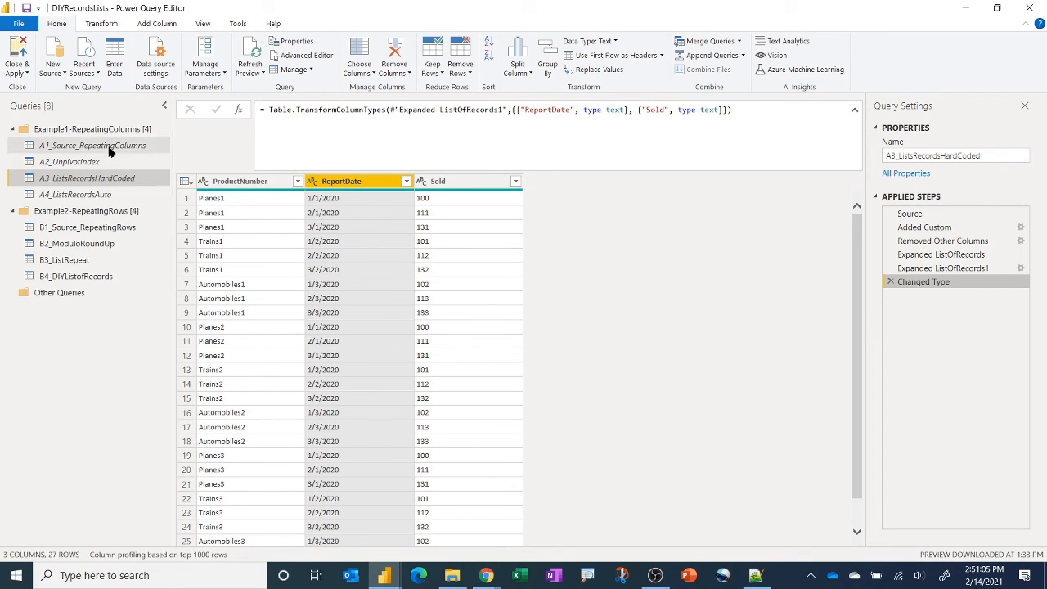
left_click(91, 162)
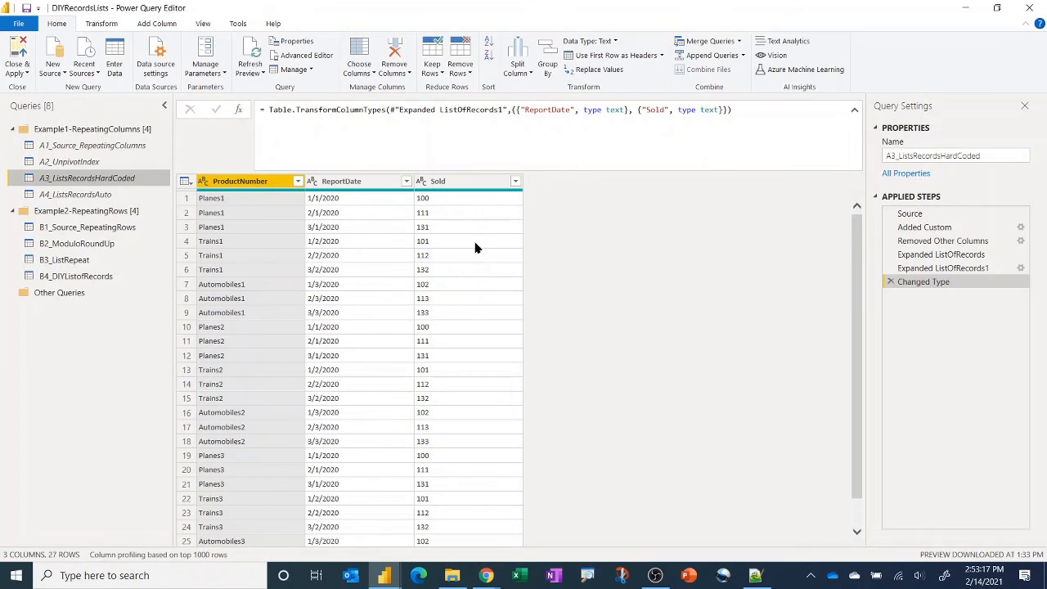
Review the Source and Added Custom steps of the A4_ListsRecordsAuto query
left_click(75, 196)
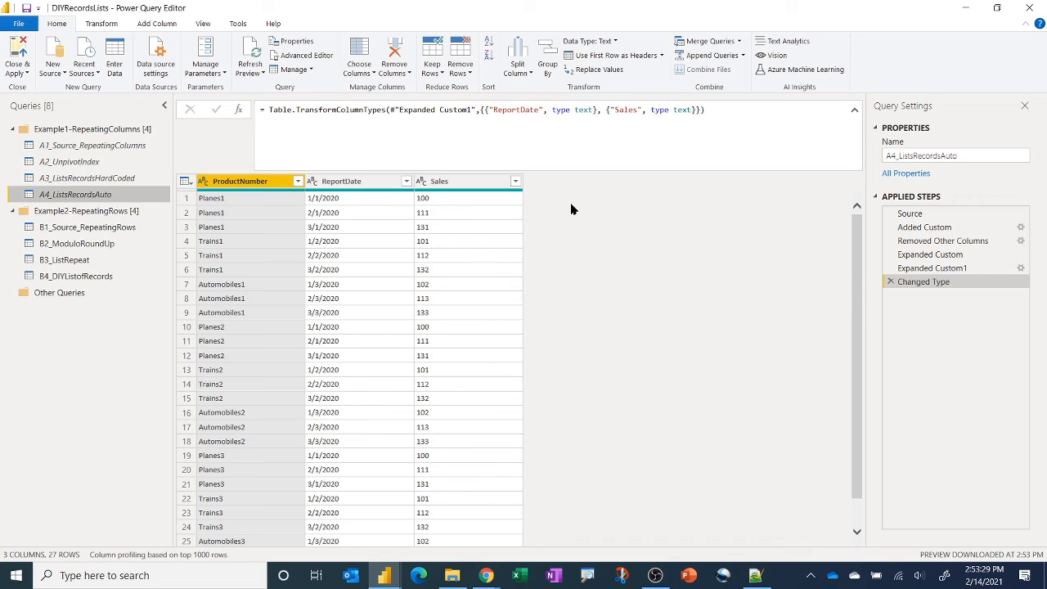
left_click(910, 214)
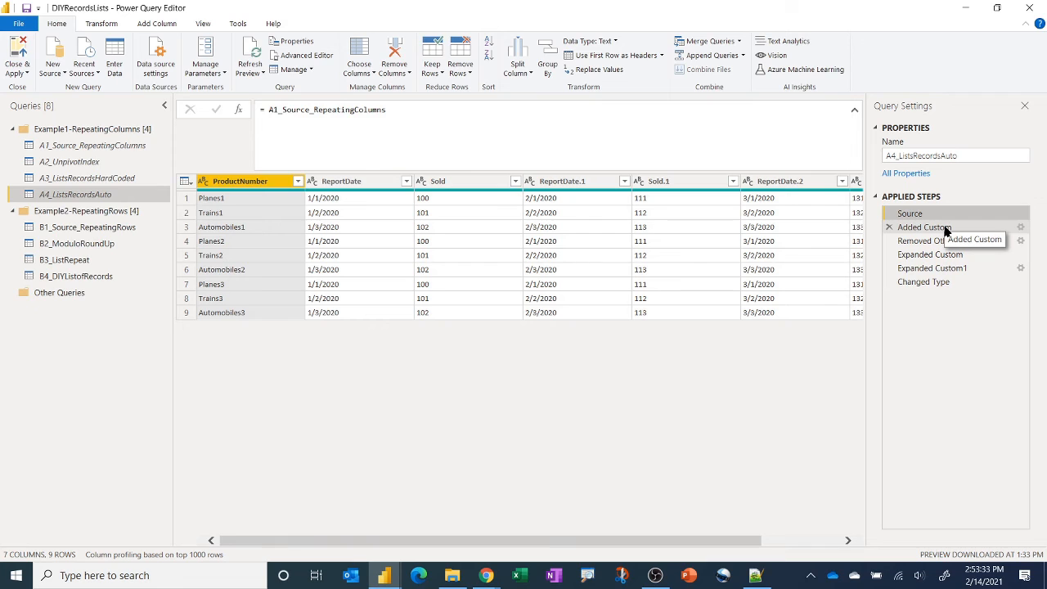
left_click(945, 229)
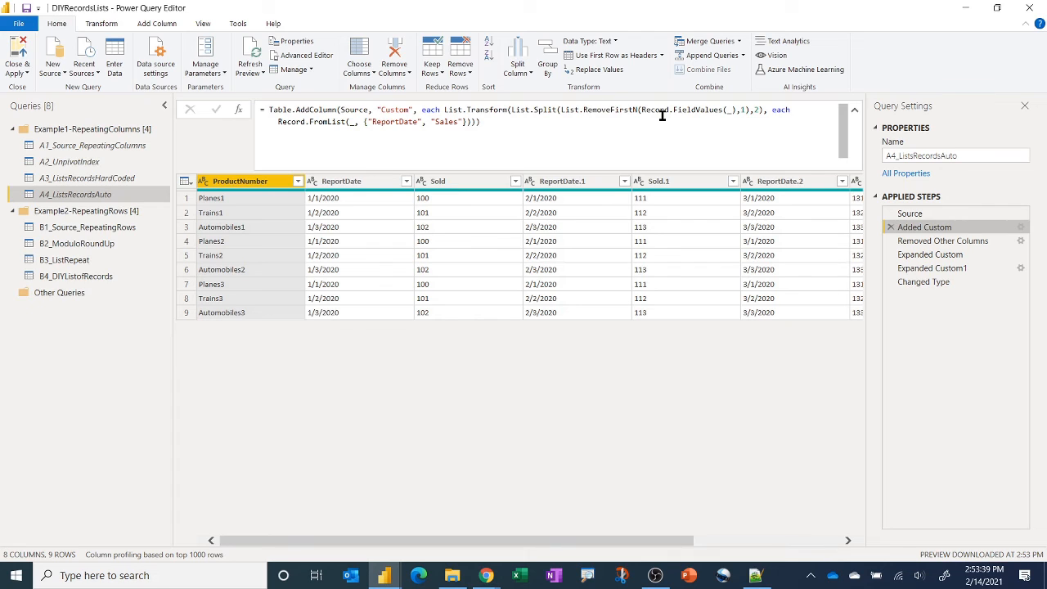
Examine the Custom column formula, covering Record.FieldValues, List.RemoveFirstN, List.Split, List.Transform and Record.FromList and their arguments
left_click(729, 111)
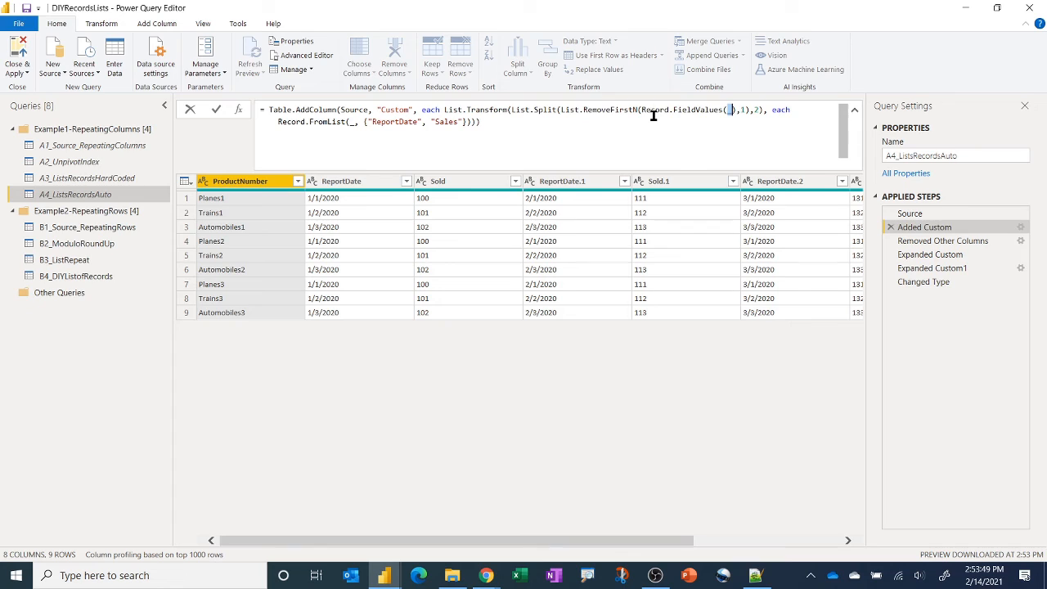
mouse_move(654, 110)
mouse_move(539, 109)
left_click(745, 112)
type(")")
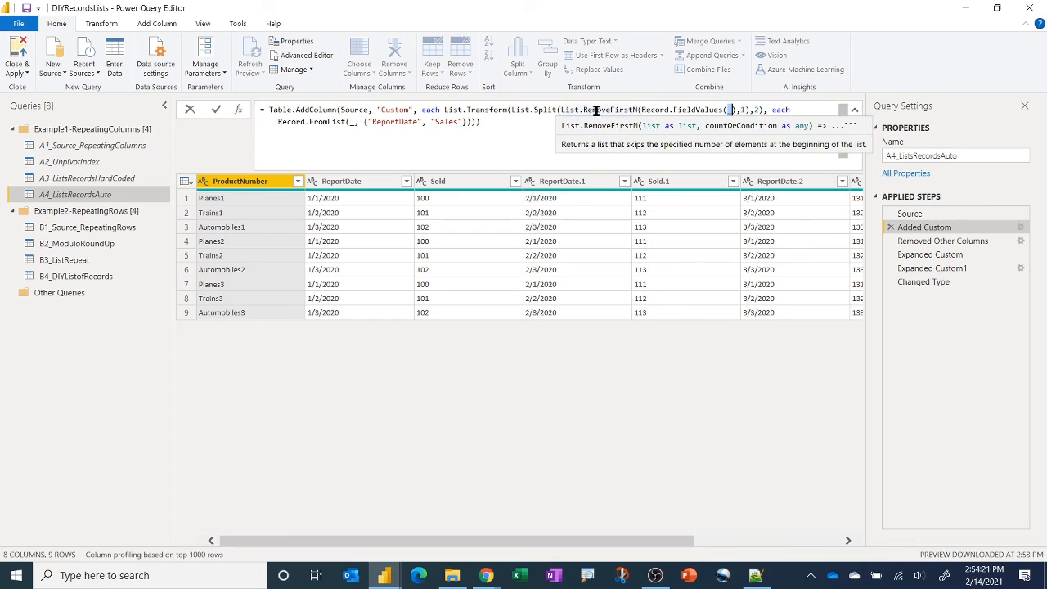
mouse_move(696, 109)
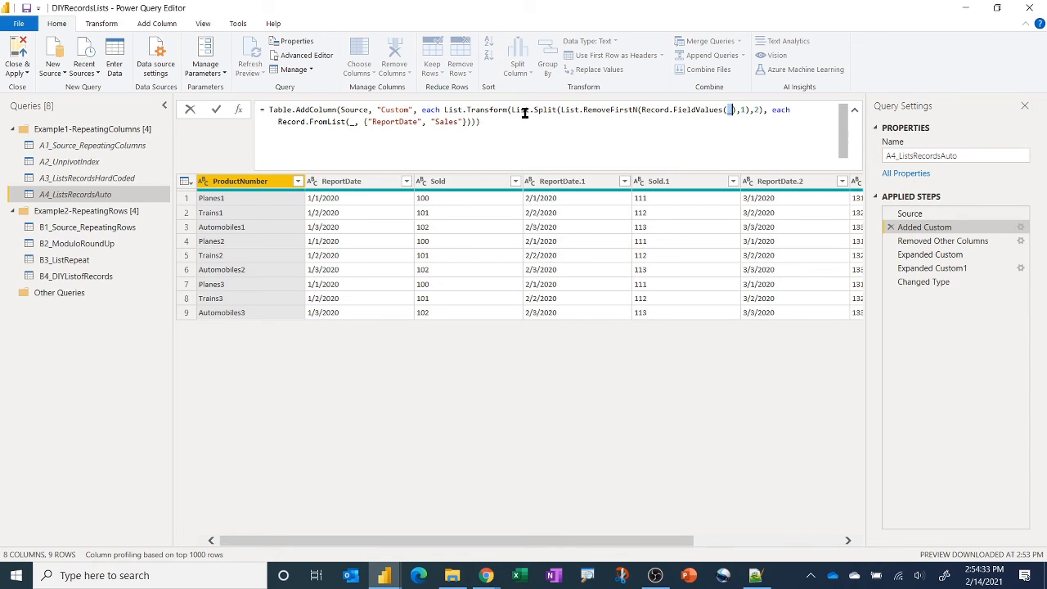
mouse_move(523, 111)
mouse_move(573, 110)
mouse_move(288, 123)
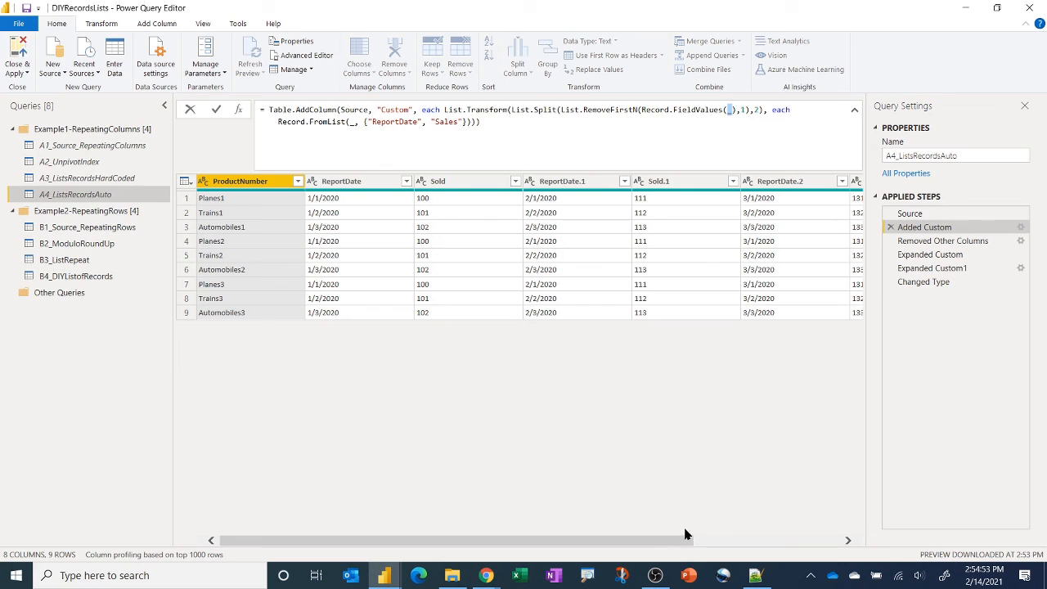
Leave the formula unedited and preview the list in the first row of the Custom column
key("Return")
left_click(814, 540)
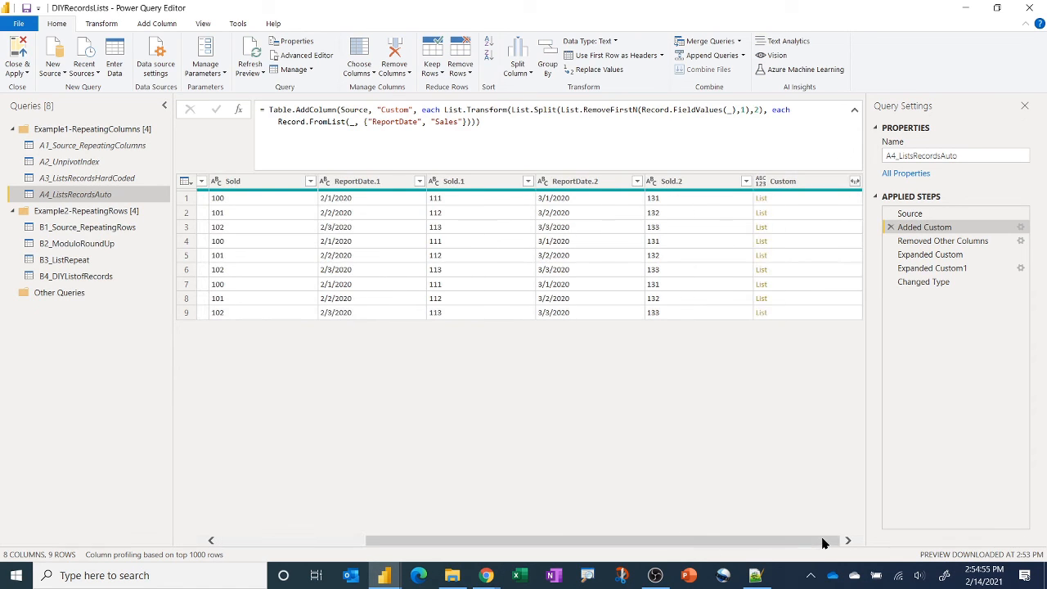
left_click(814, 202)
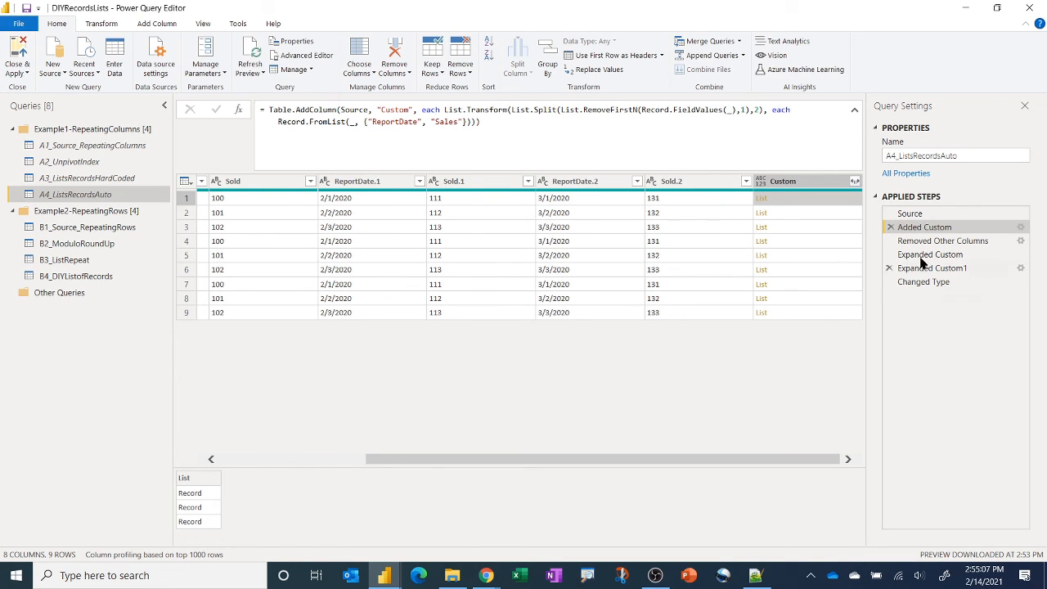
Review the Removed Other Columns, Expanded Custom, Expanded Custom1 and Changed Type steps of A4_ListsRecordsAuto
left_click(973, 241)
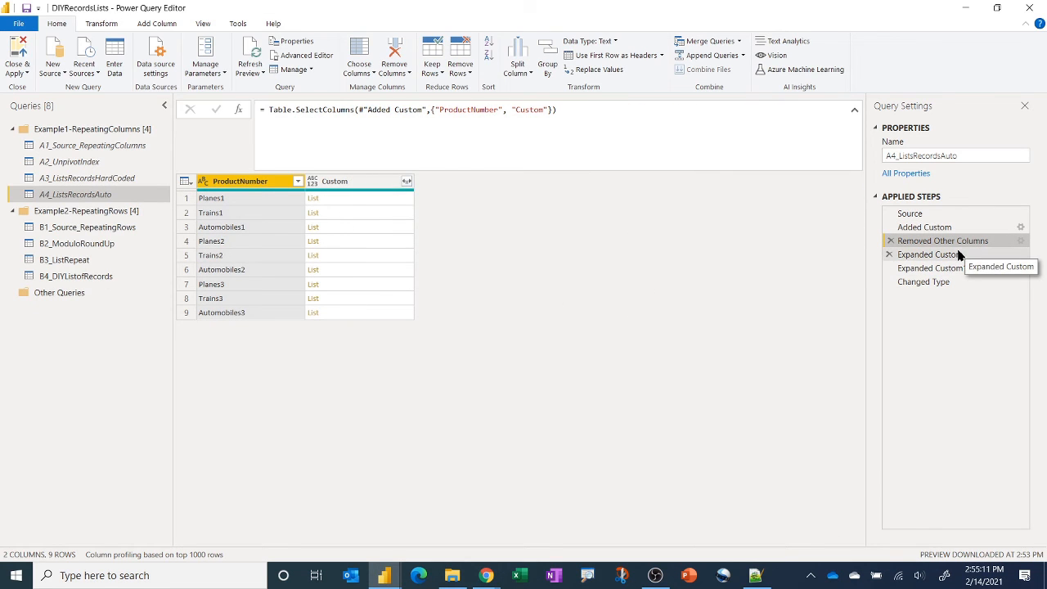
left_click(959, 256)
left_click(954, 269)
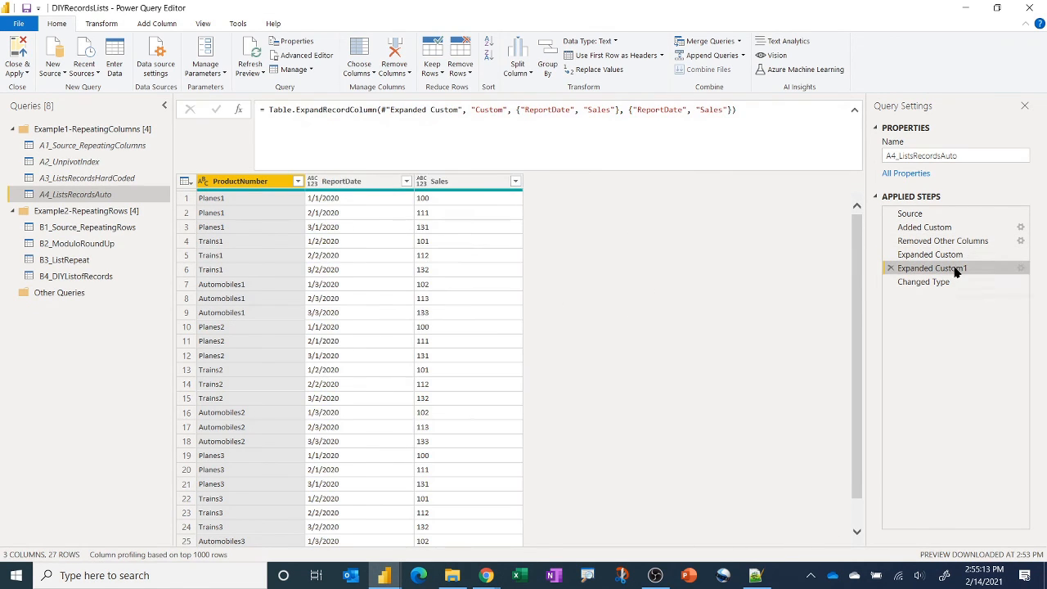
left_click(947, 283)
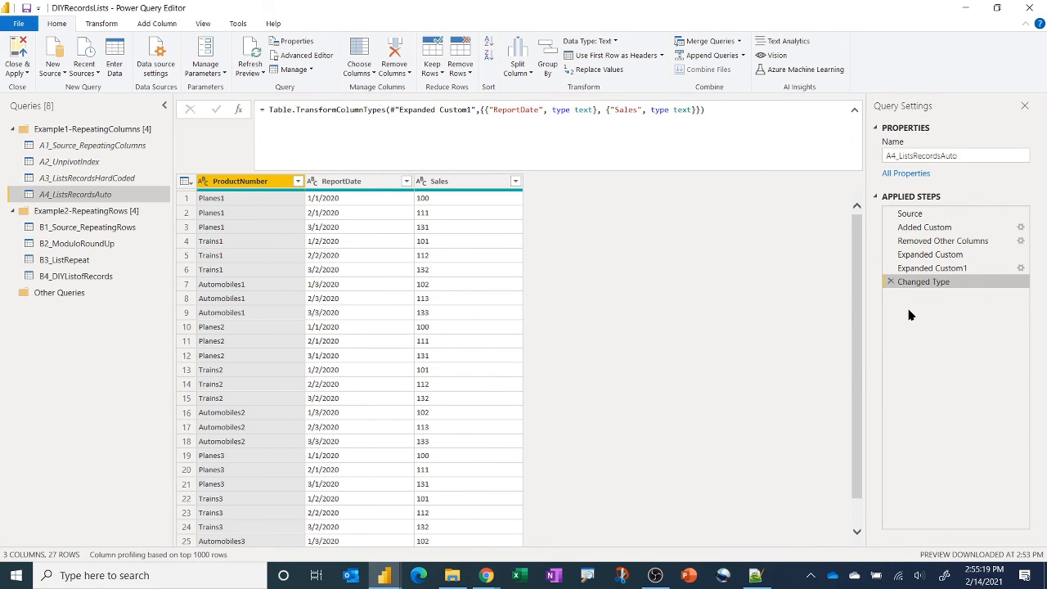
Compare the final tables of A2_UnpivotIndex, A3_ListsRecordsHardCoded and A4_ListsRecordsAuto
left_click(112, 161)
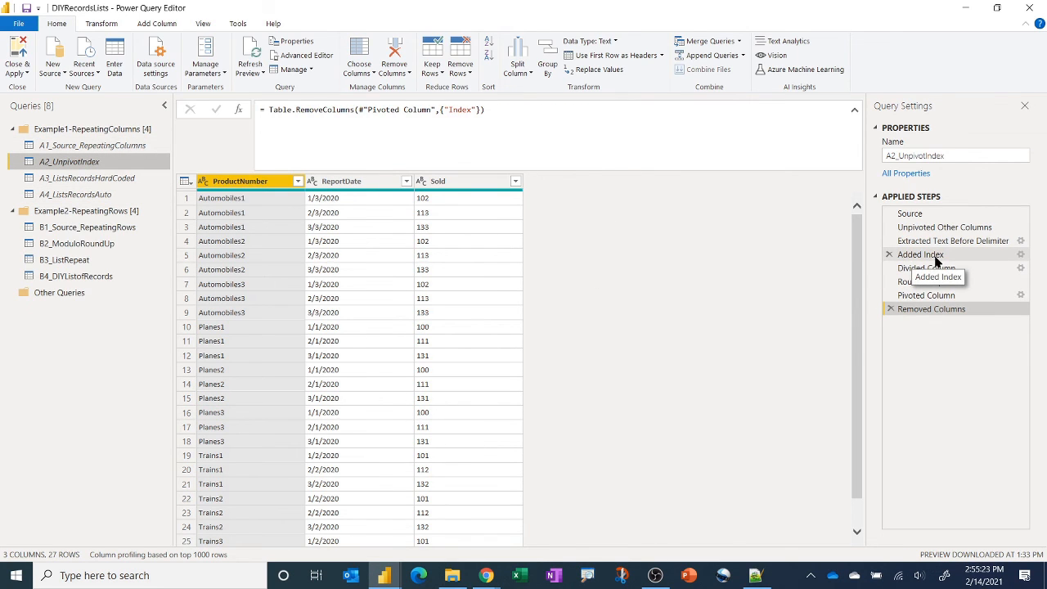
left_click(121, 177)
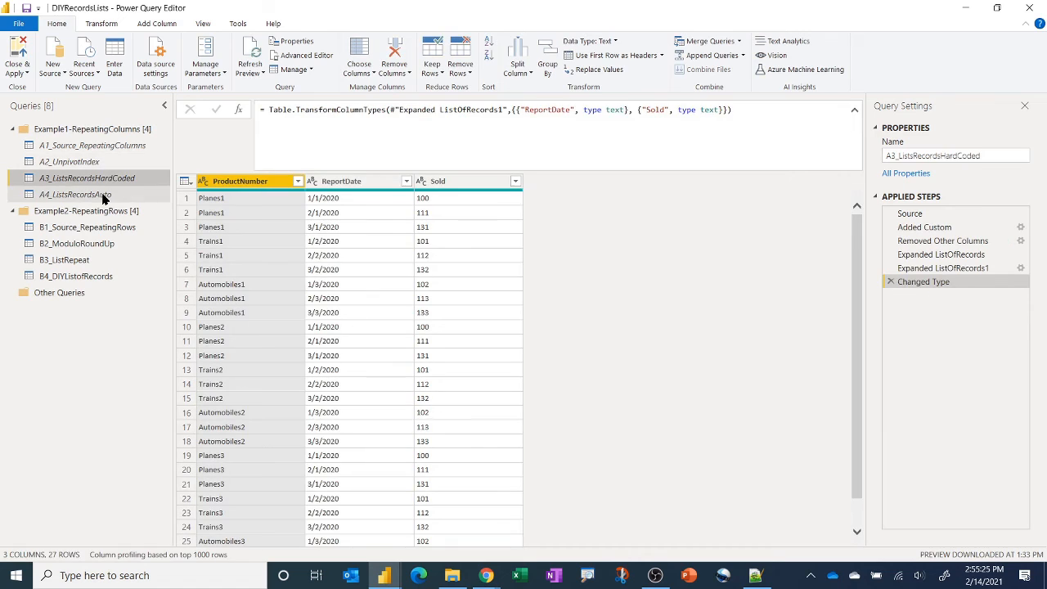
left_click(103, 196)
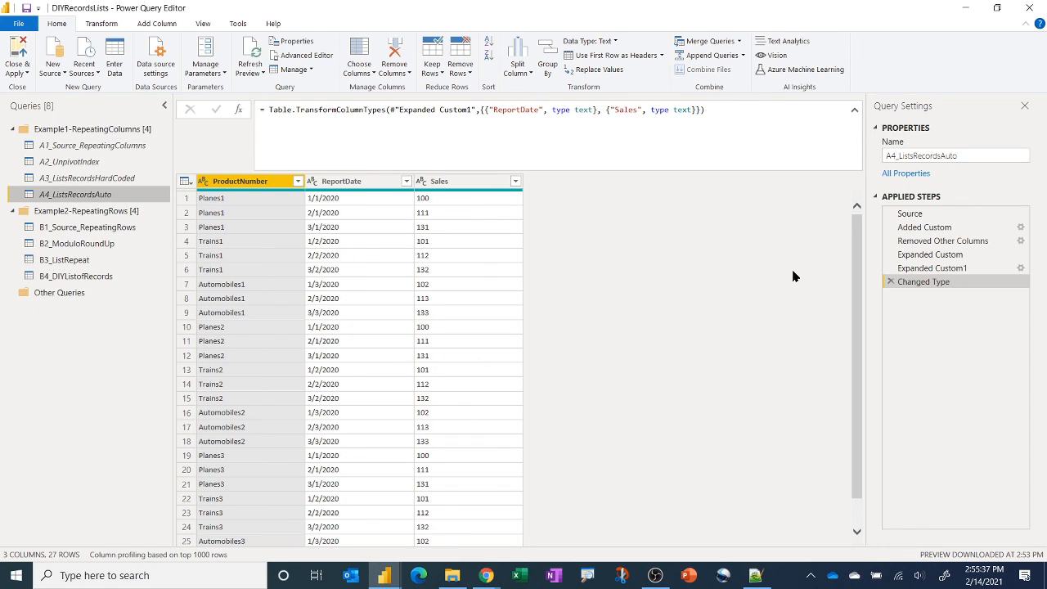
Change the NumberOfProductsList step of A1_Source_RepeatingColumns to {1..20000} and view the query's Changed Type1 step
left_click(93, 145)
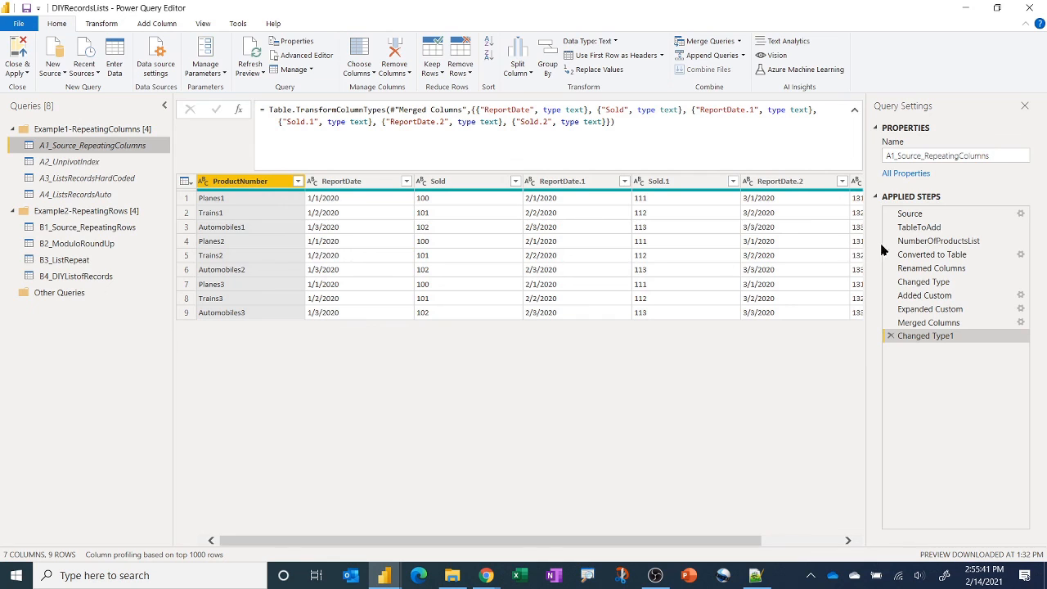
left_click(940, 241)
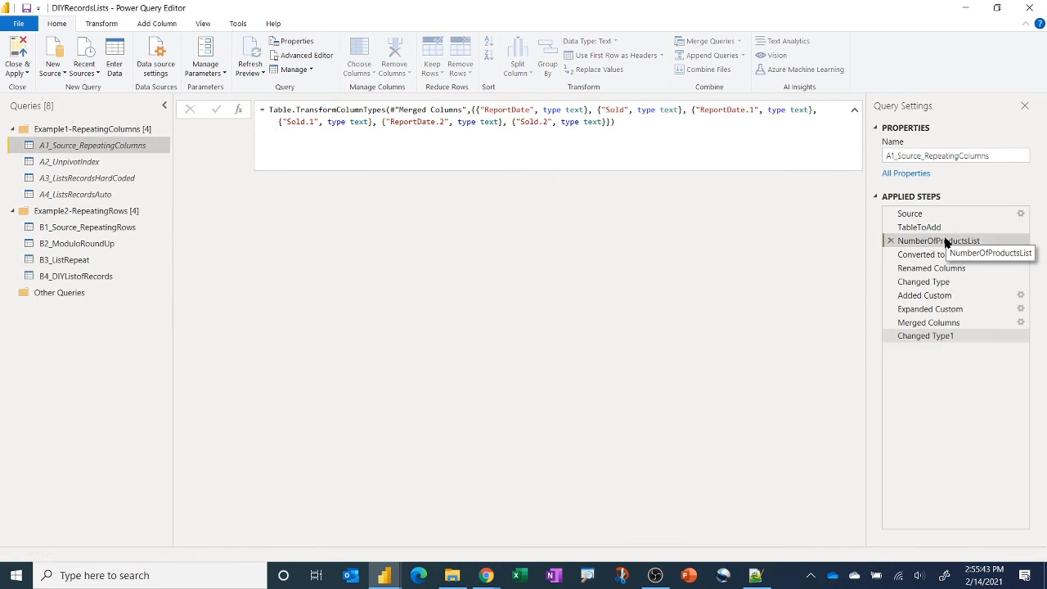
left_click(292, 108)
key("BackSpace")
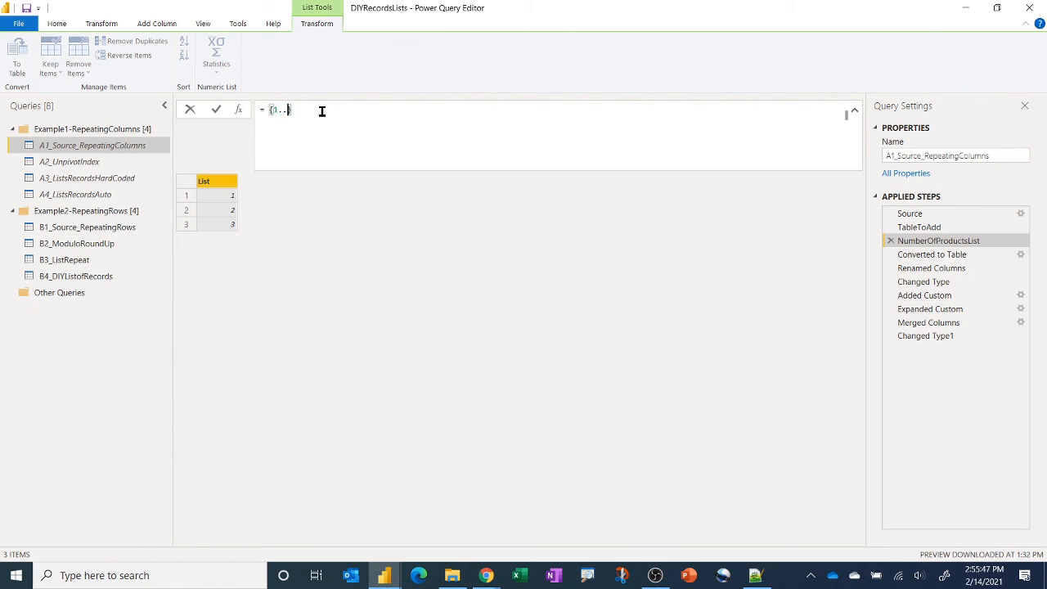
type("20000")
key("Return")
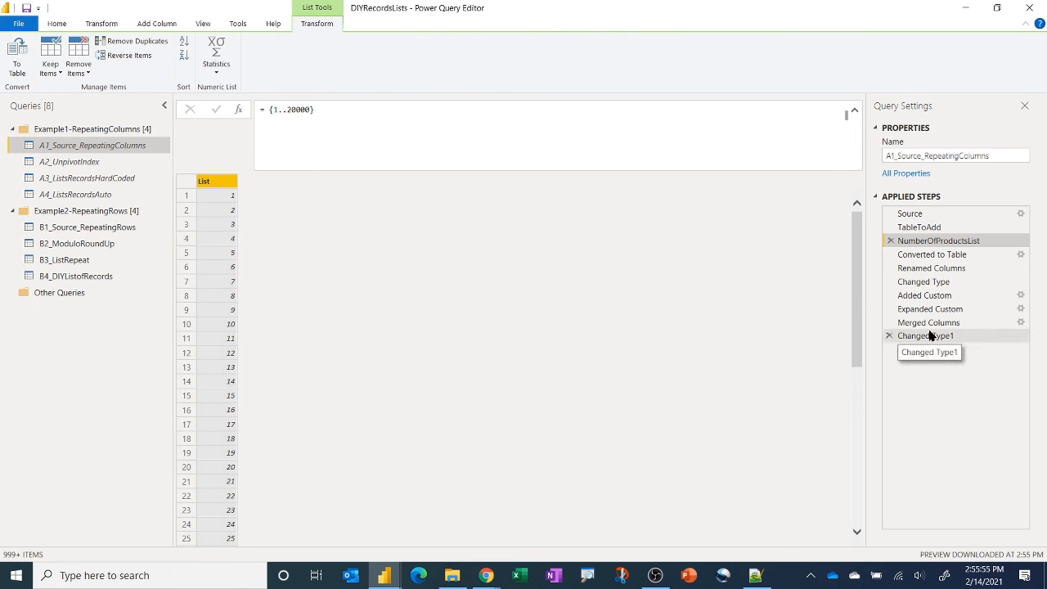
left_click(930, 336)
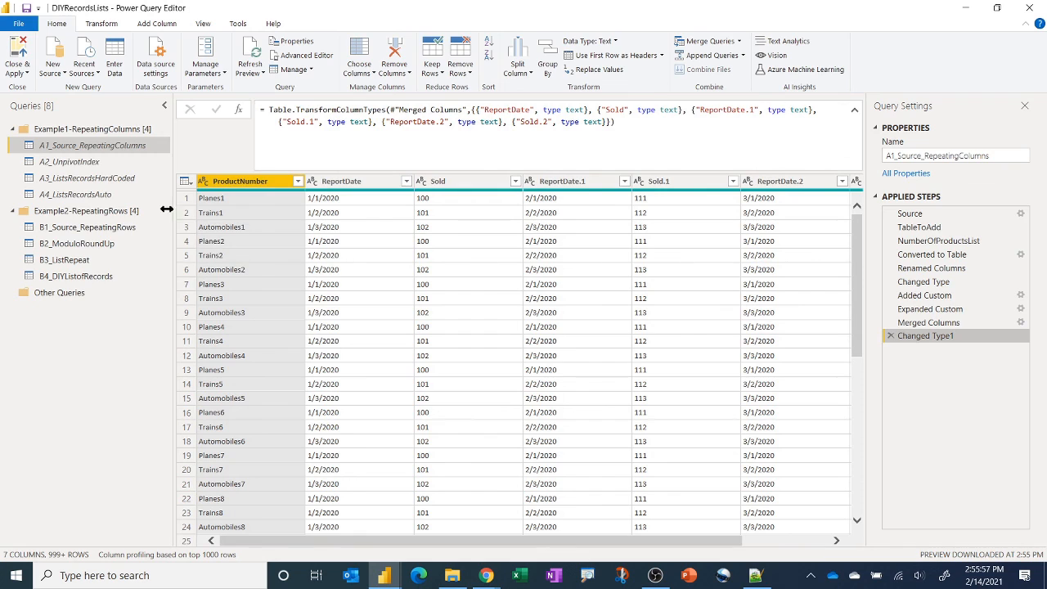
Enable load for A1_Source_RepeatingColumns, A2_UnpivotIndex, A3_ListsRecordsHardCoded and A4_ListsRecordsAuto, and close and apply the query changes
right_click(81, 145)
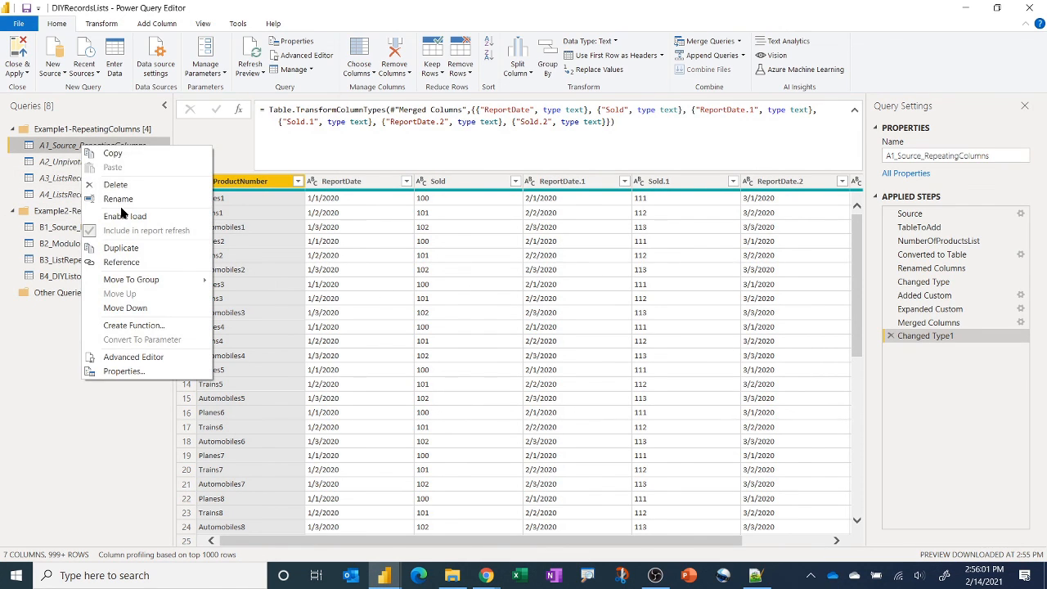
key("Escape")
right_click(125, 145)
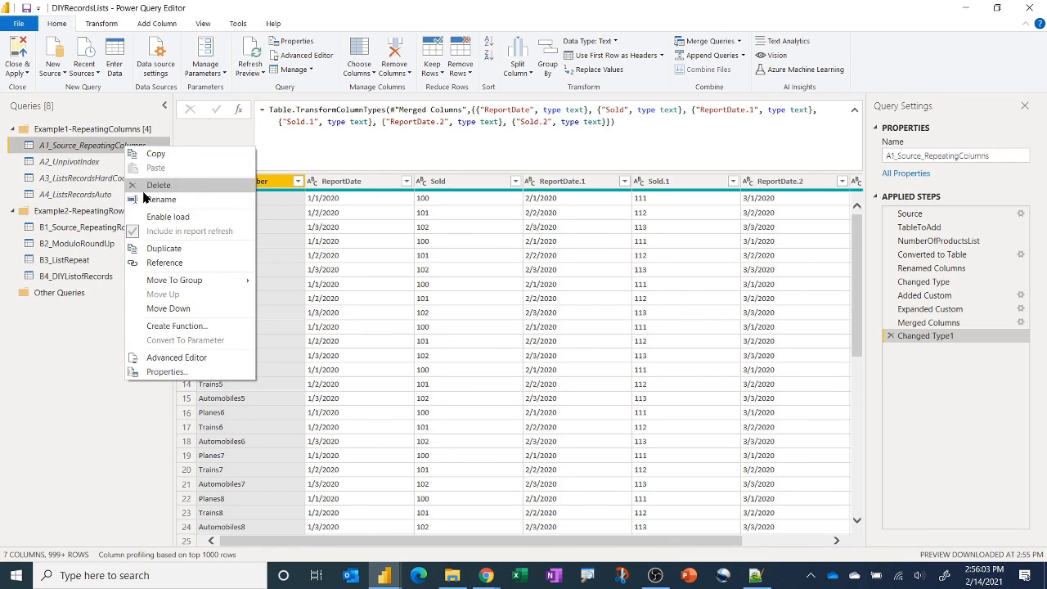
key("Escape")
right_click(96, 161)
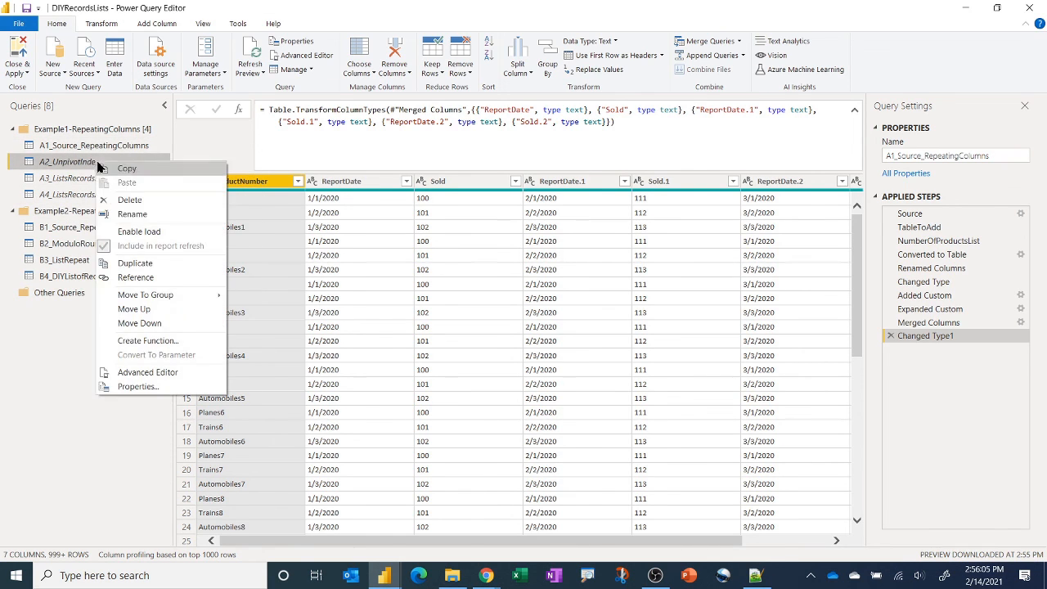
left_click(139, 231)
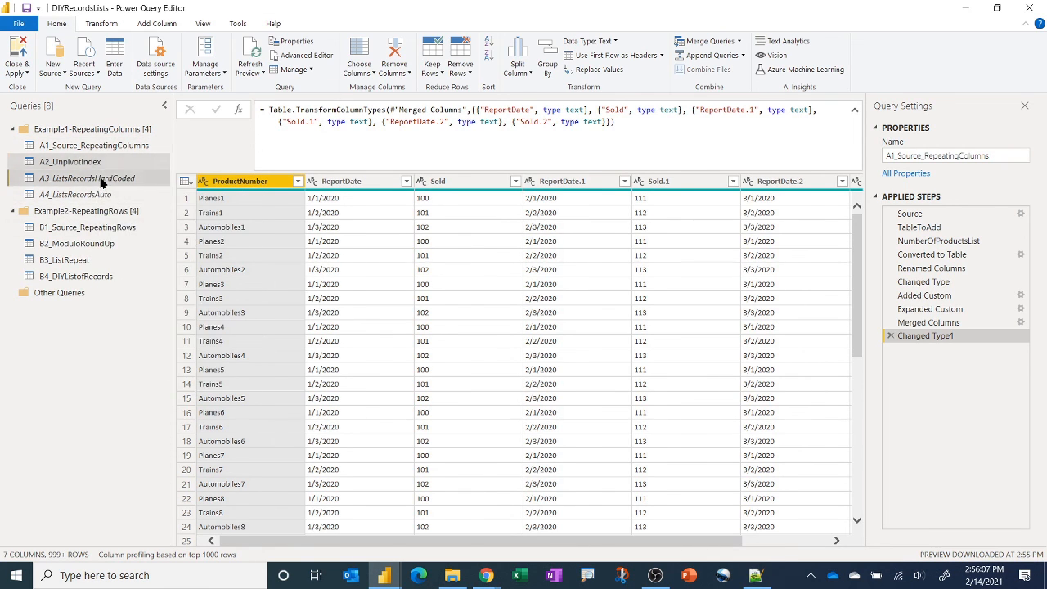
right_click(102, 180)
left_click(155, 248)
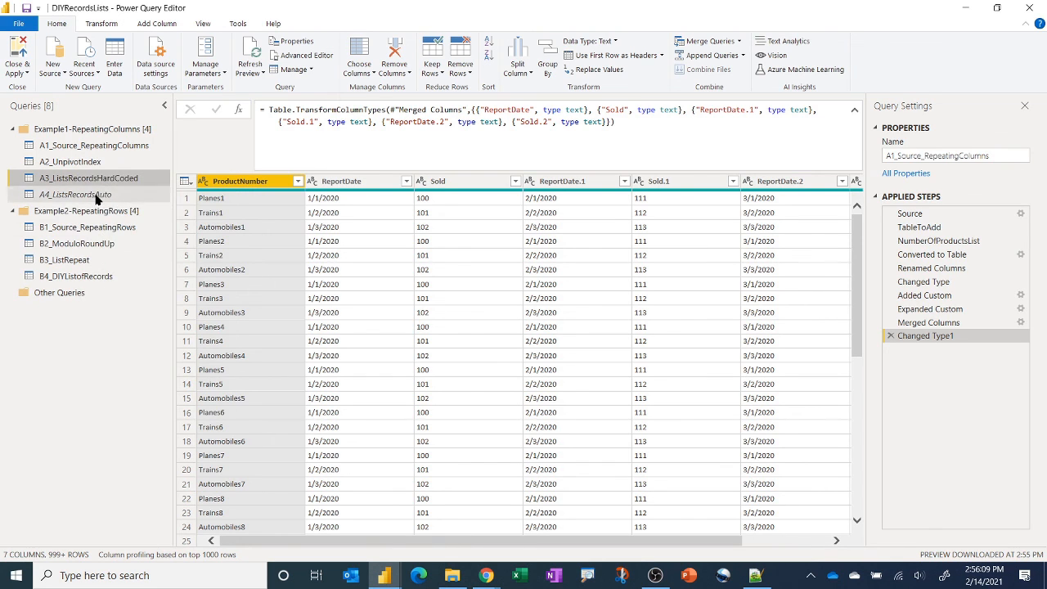
right_click(97, 196)
left_click(137, 267)
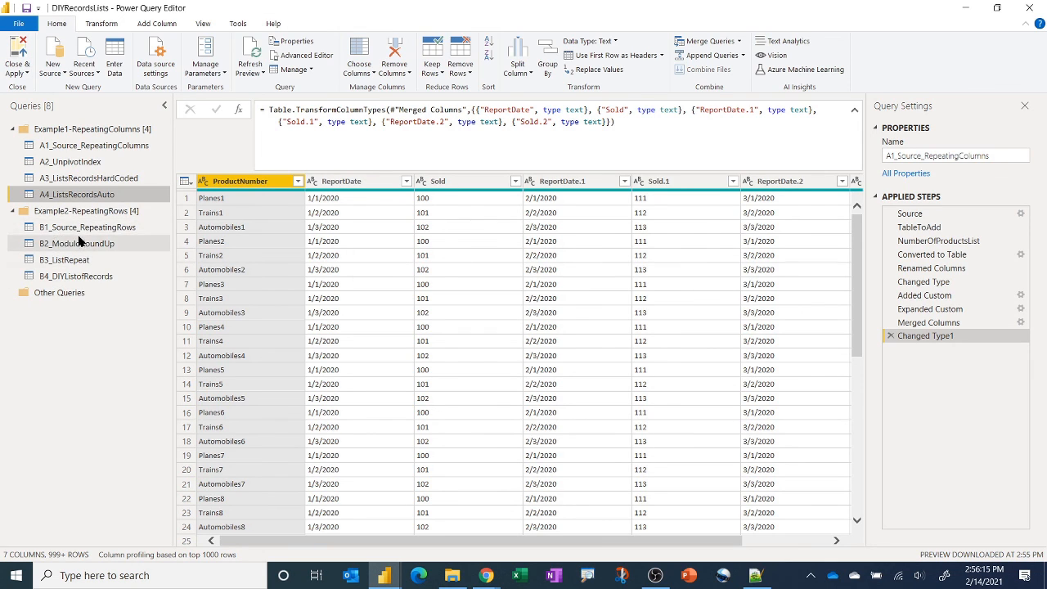
left_click(18, 53)
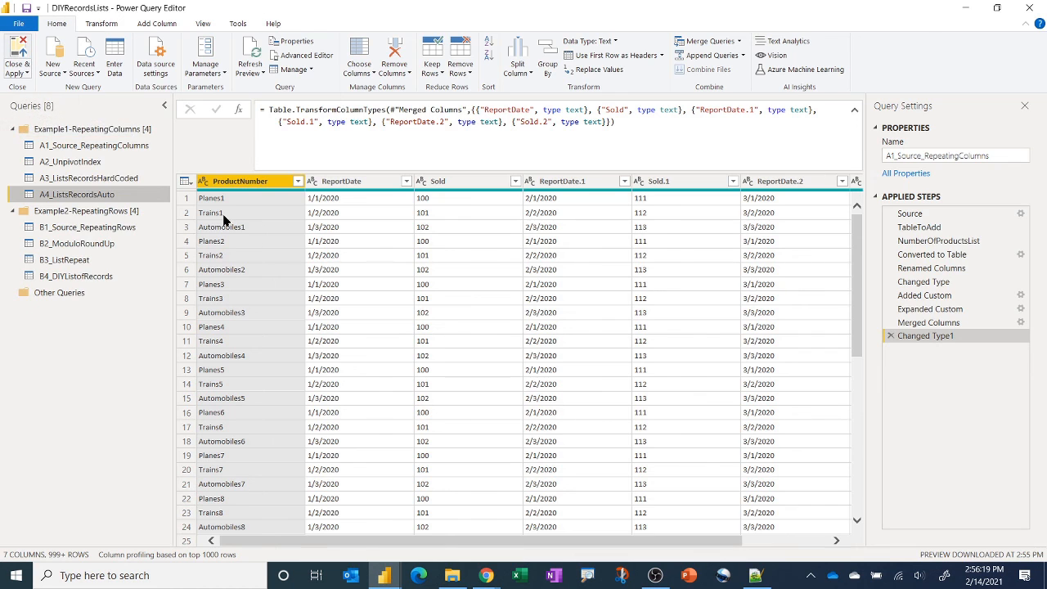